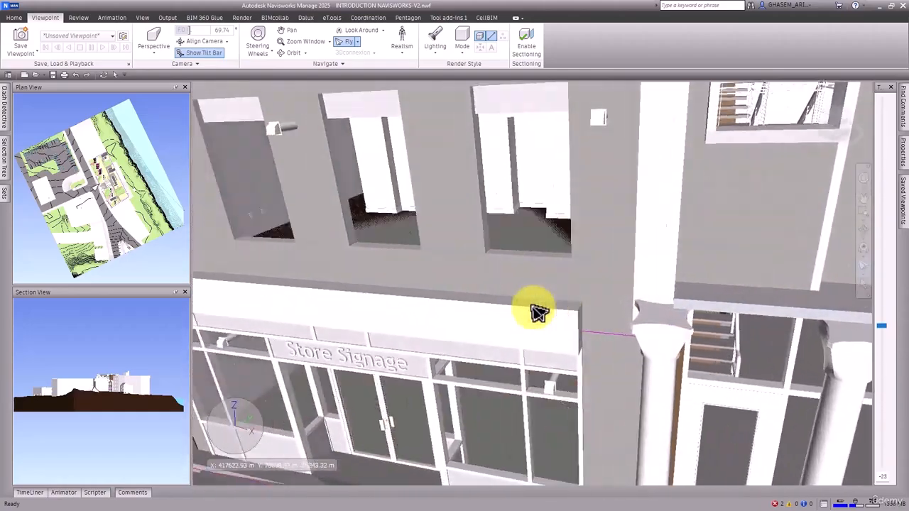
Step: Fly toward, away from and along the facade around the Store Signage shopfront and the Snowdon Towers entrance
key(Right)
key(Right)
key(Up)
key(Down)
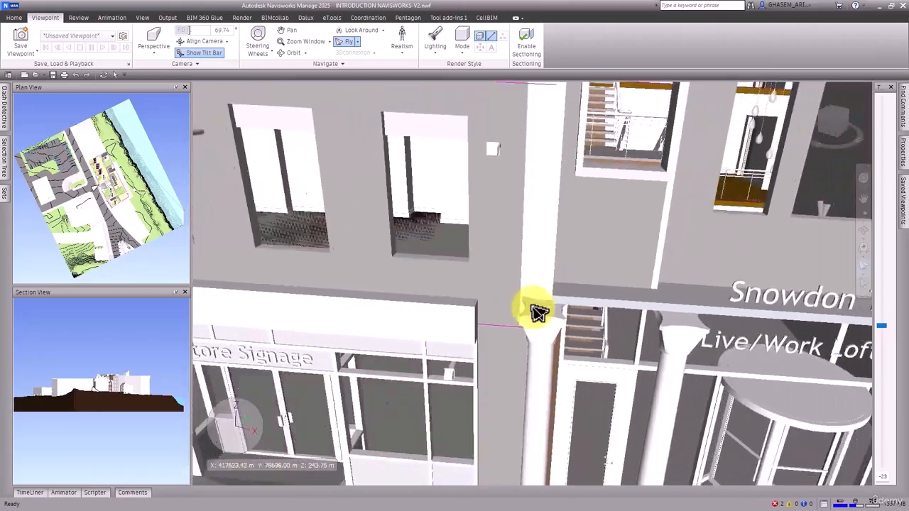
key(Down)
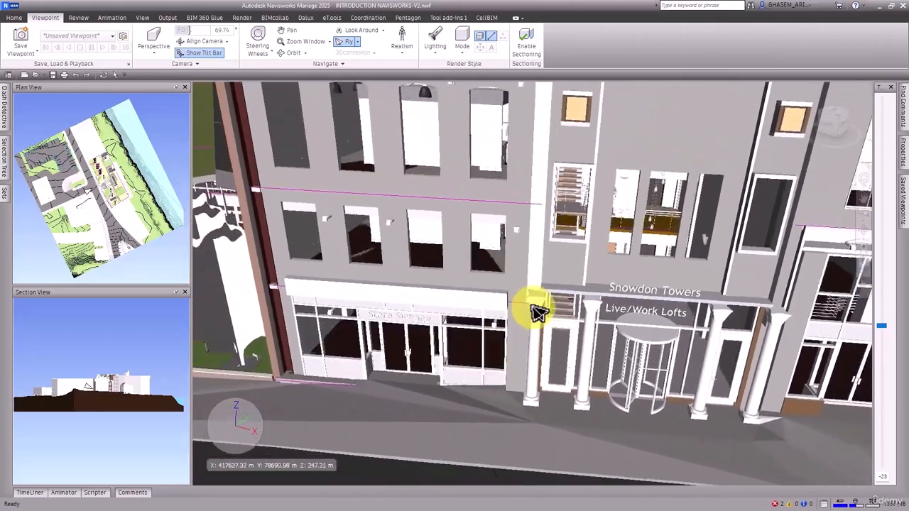
key(Up)
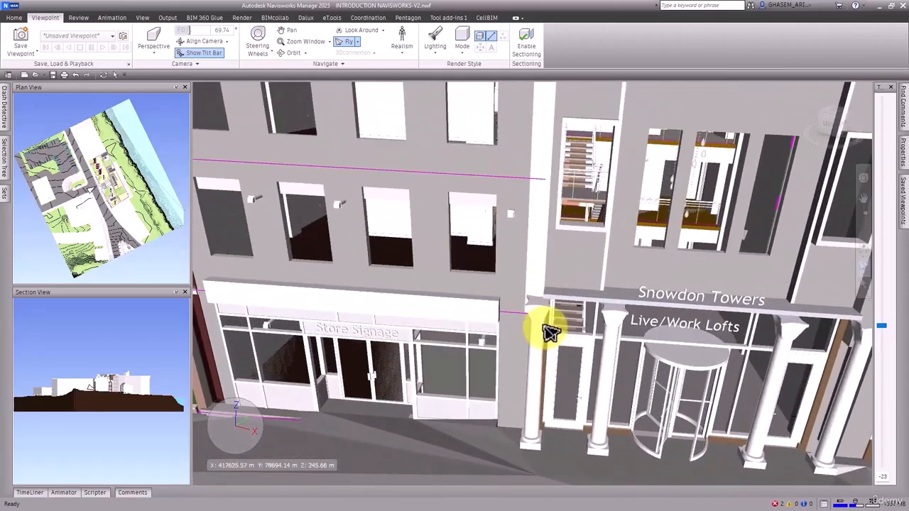
drag(553, 326, 554, 337)
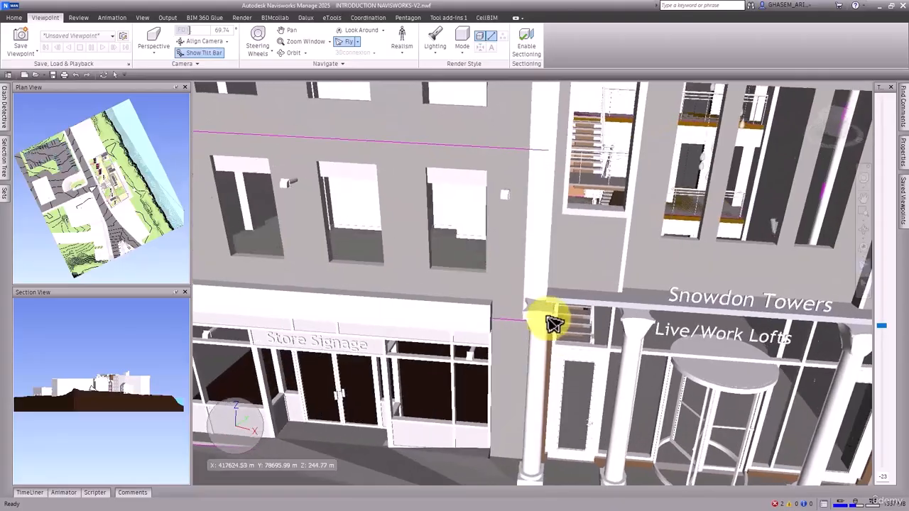
key(Down)
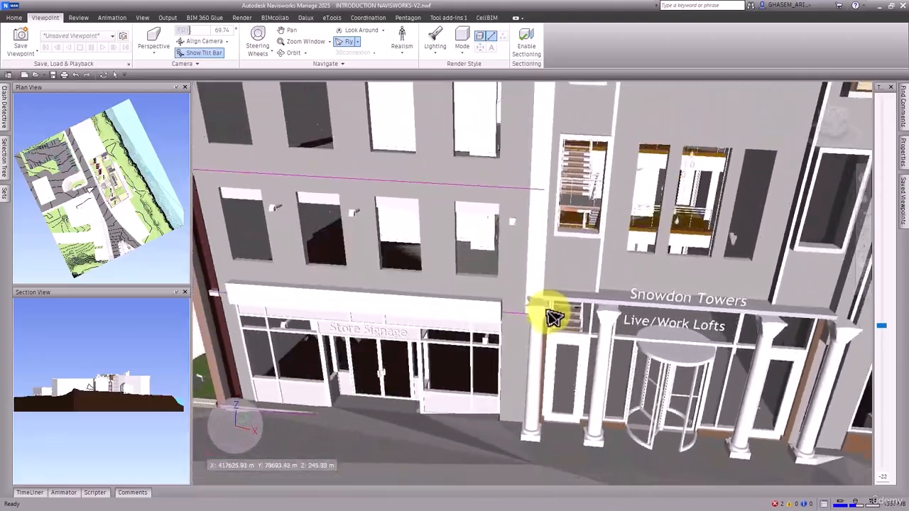
key(Right)
key(Right)
key(Left)
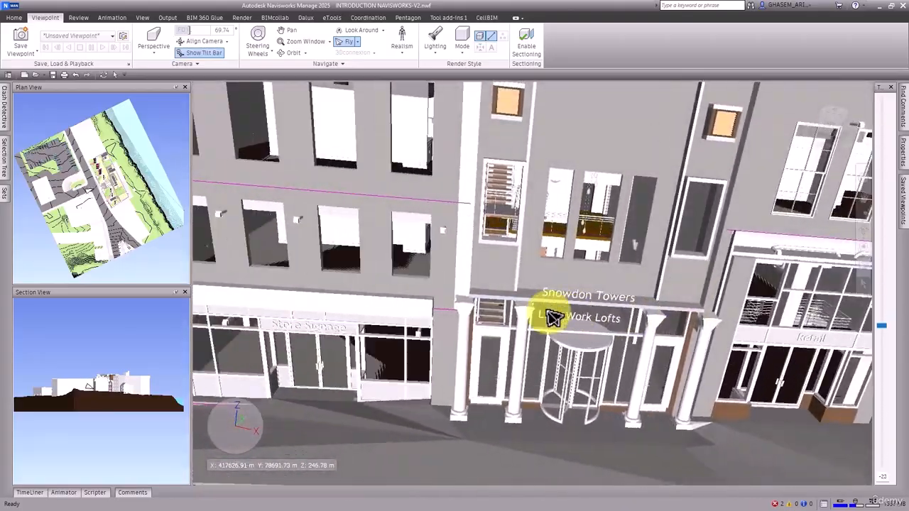
key(Down)
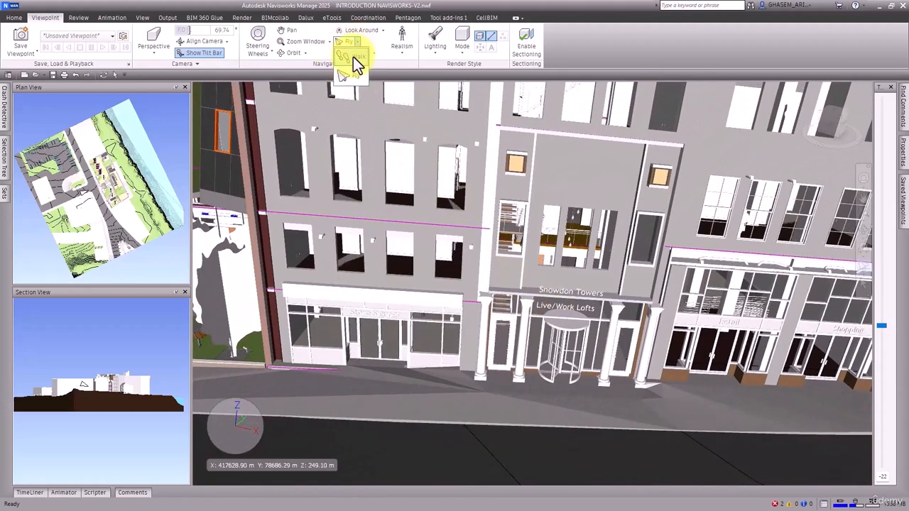
Step: Switch to Walk navigation and lower the camera toward street level in front of the Snowdon Towers entrance
click(353, 57)
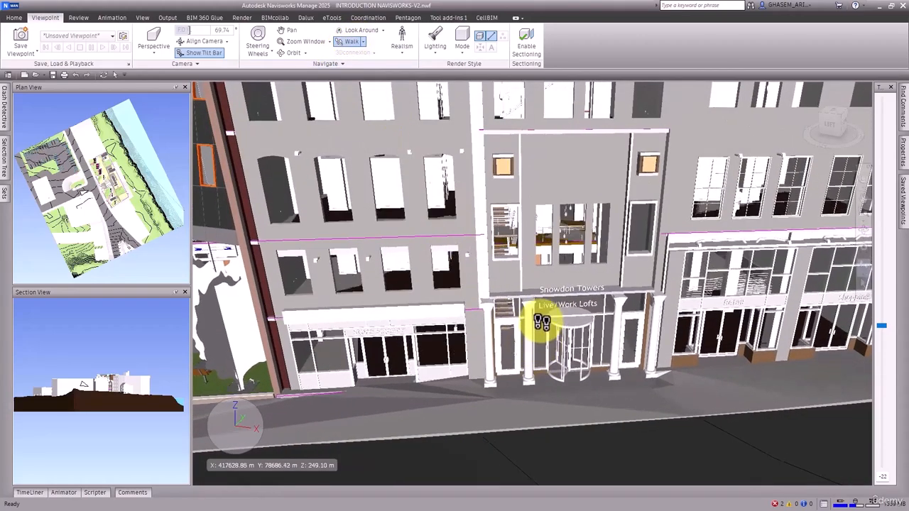
drag(541, 306, 553, 287)
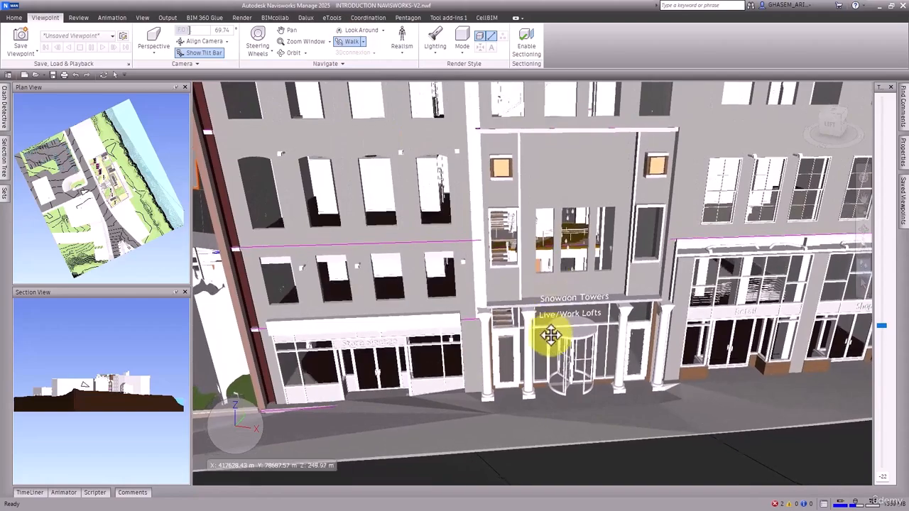
drag(551, 335, 570, 364)
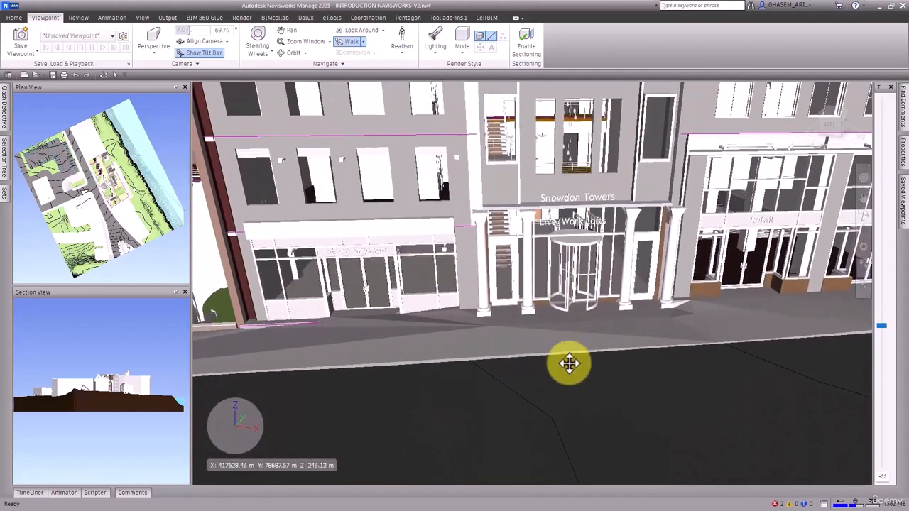
drag(575, 421, 582, 468)
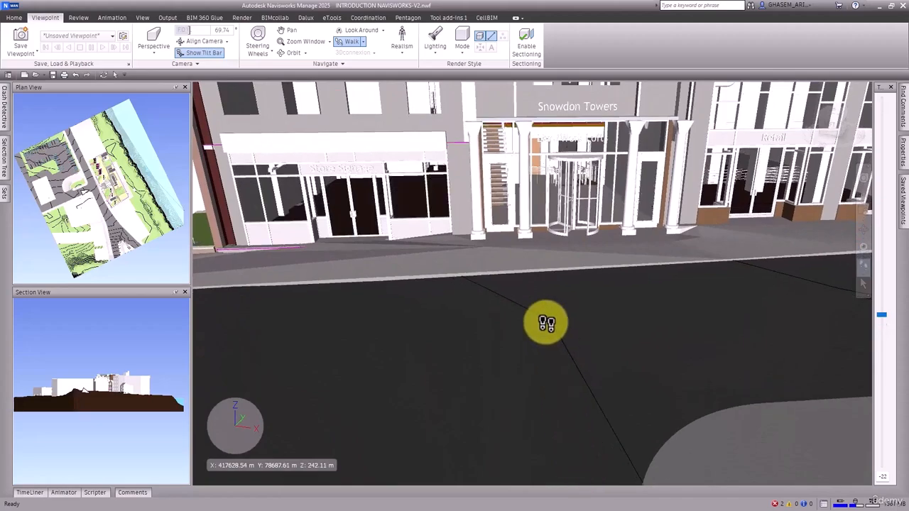
Step: Tilt the walking camera up and down on the facade, settling at a tilt angle of -7
scroll(546, 323, up, 4)
scroll(546, 324, down, 4)
scroll(546, 323, up, 4)
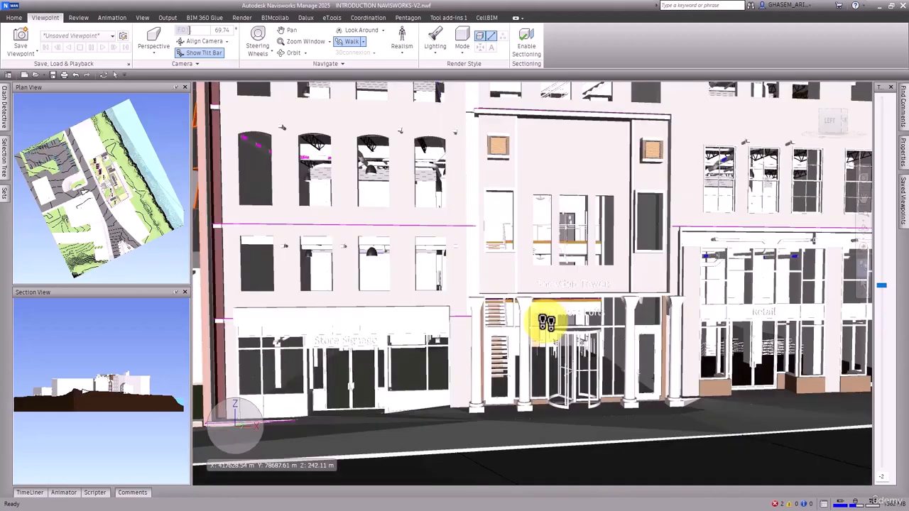
scroll(545, 321, down, 4)
scroll(558, 318, up, 3)
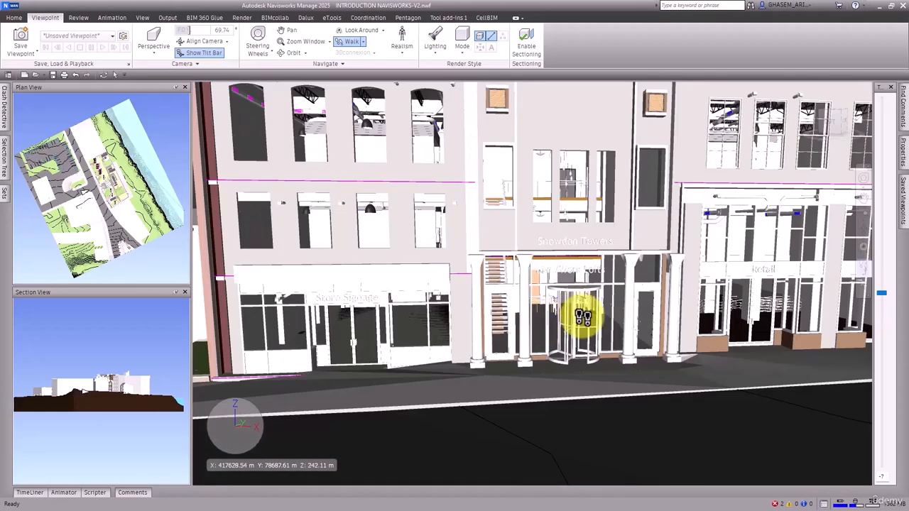
Step: Walk along the street facade from the Snowdon Towers entrance toward the Retail shopfront and lower the camera to pavement level
drag(527, 316, 649, 305)
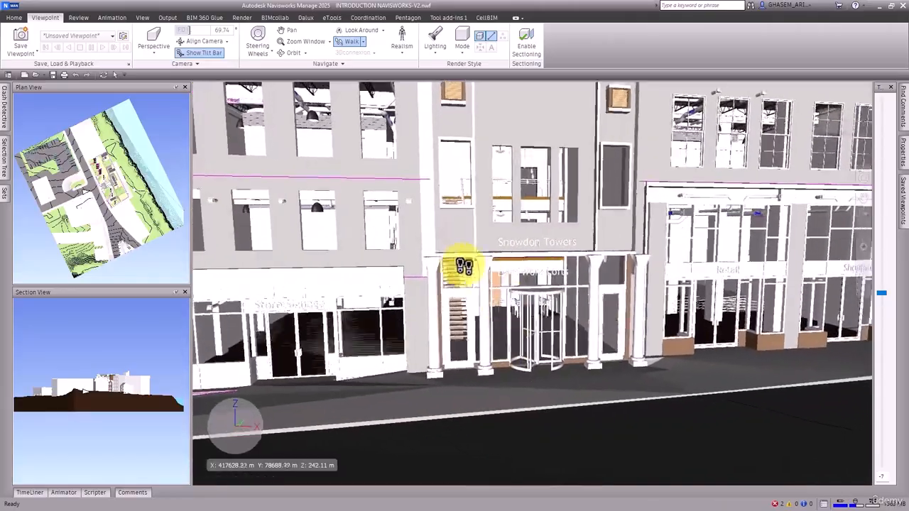
drag(454, 262, 453, 265)
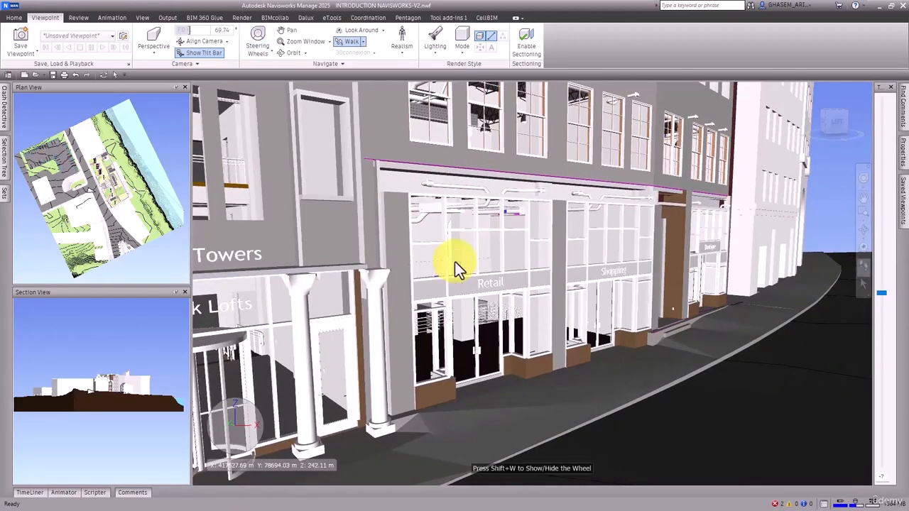
drag(540, 317, 601, 399)
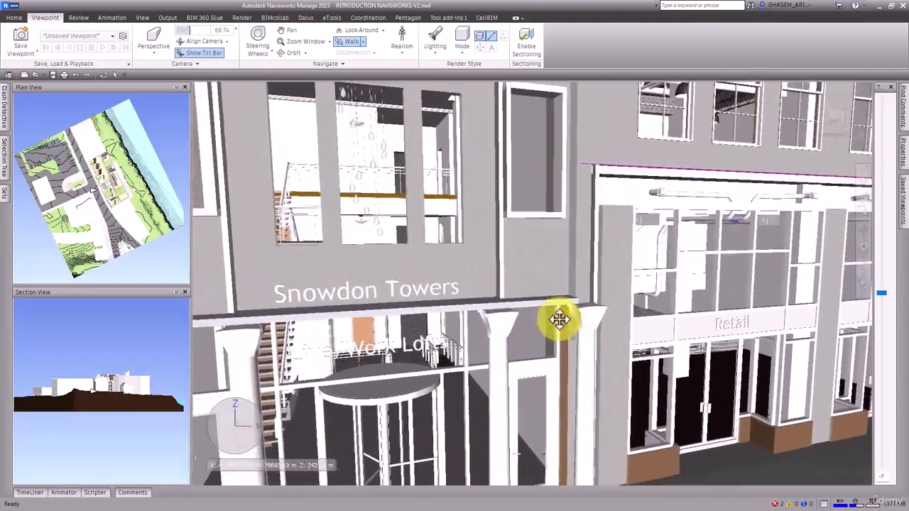
drag(559, 319, 632, 362)
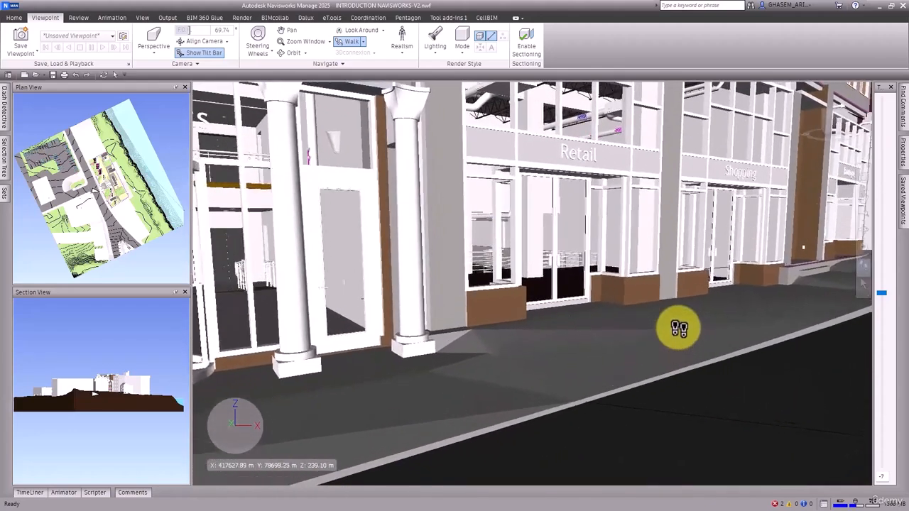
Step: Walk through the Retail shopfront into the interior and on to the outdoor terrace with the stairs
drag(679, 328, 568, 343)
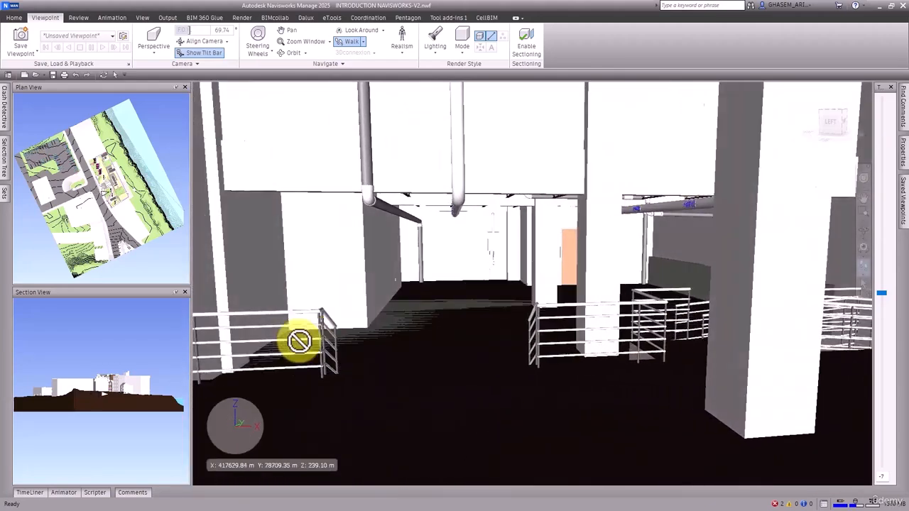
drag(299, 341, 299, 341)
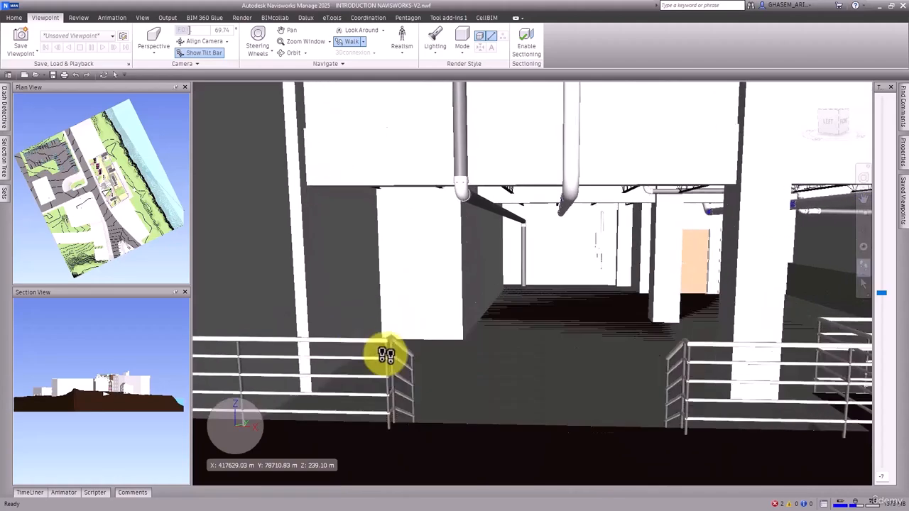
drag(385, 355, 491, 390)
drag(172, 367, 428, 328)
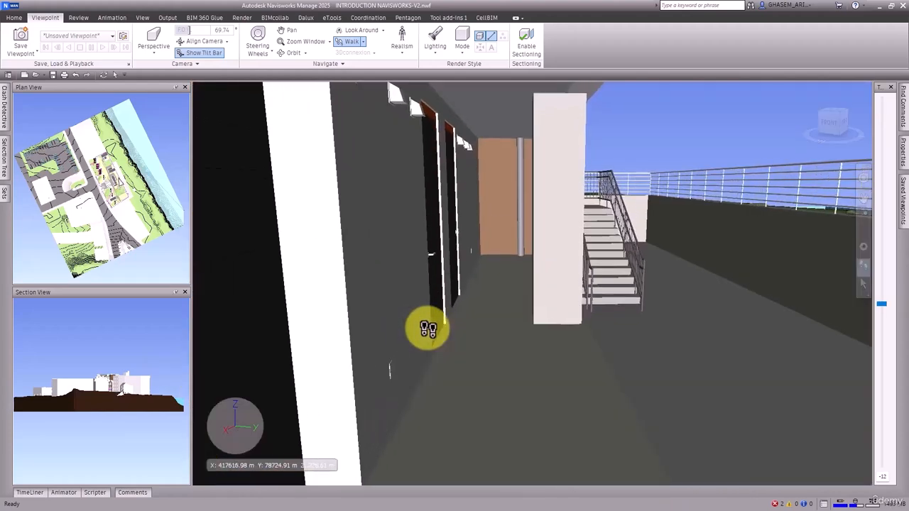
Step: Approach the exterior staircase on the terrace, reselect Walk navigation and step back from the stairs
drag(563, 328, 369, 148)
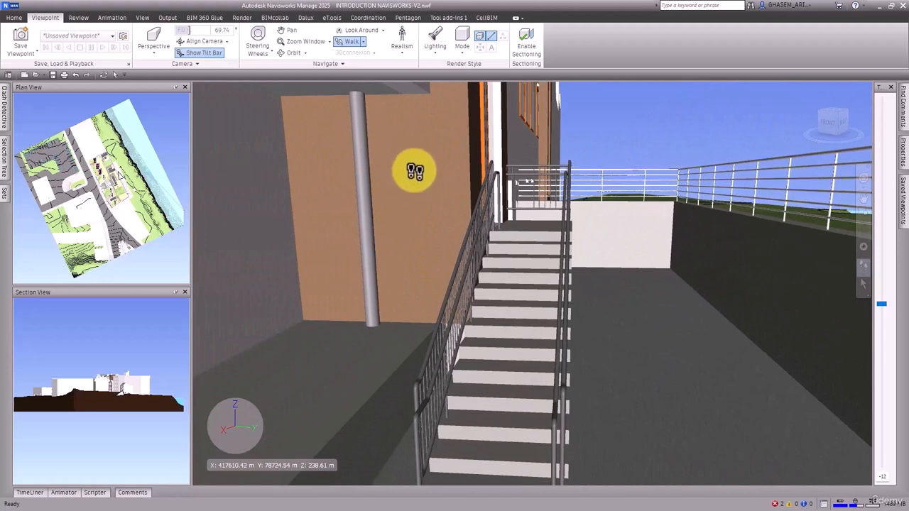
click(362, 41)
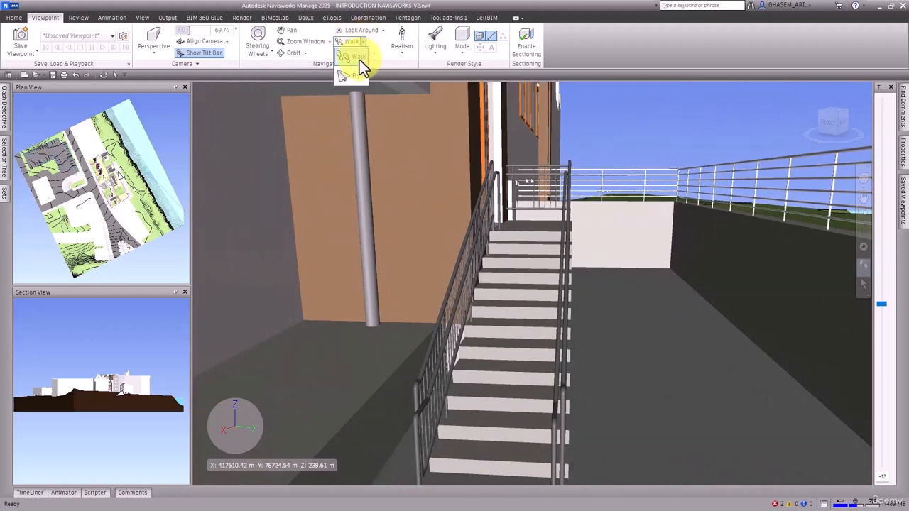
click(358, 50)
drag(528, 159, 530, 164)
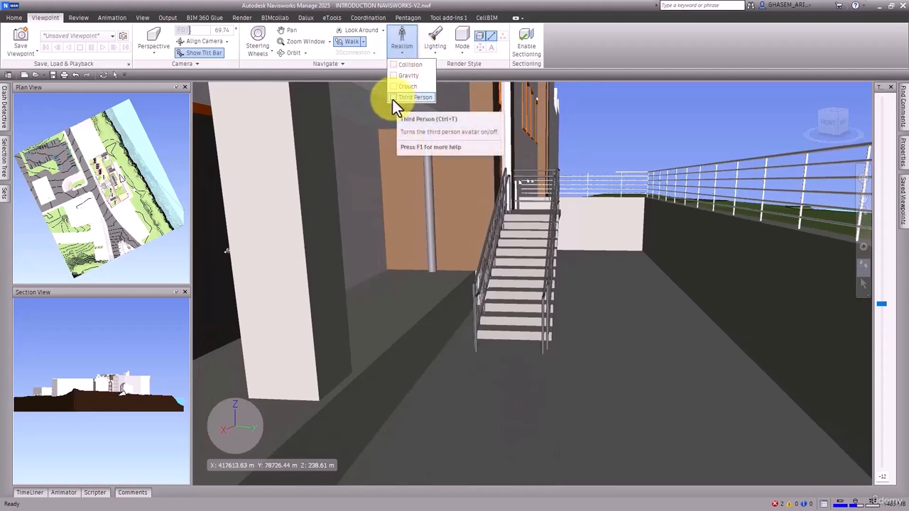
Step: Turn on the Third Person avatar and walk it to the foot of the exterior staircase
click(395, 97)
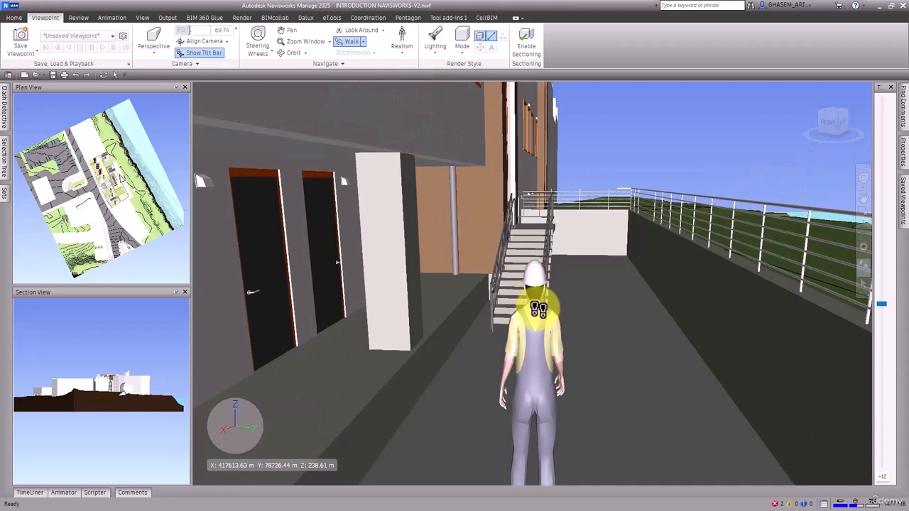
drag(538, 308, 440, 86)
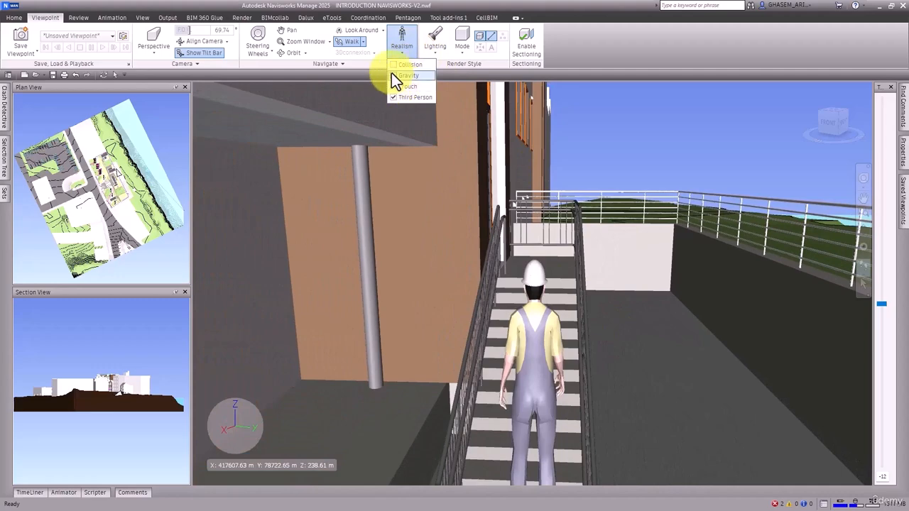
Step: Turn on Collision and walk the avatar up the exterior staircase
click(394, 64)
click(574, 146)
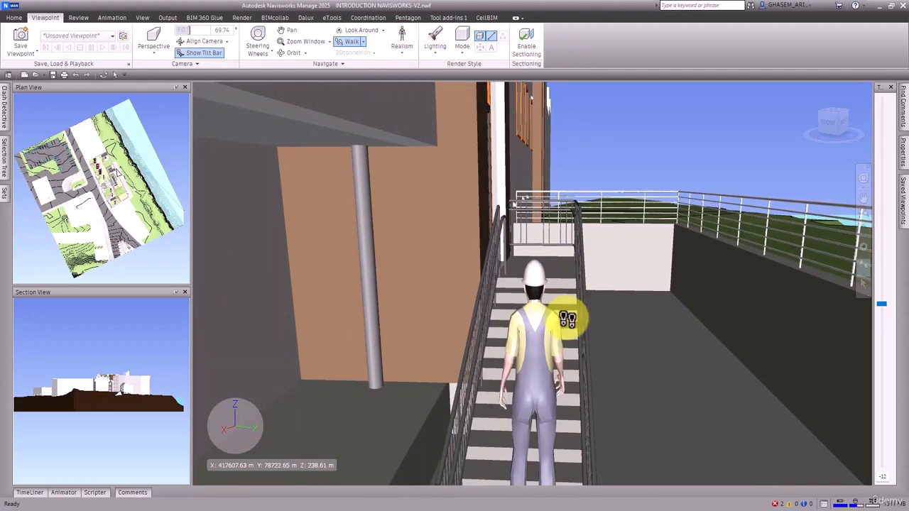
key(Up)
key(Down)
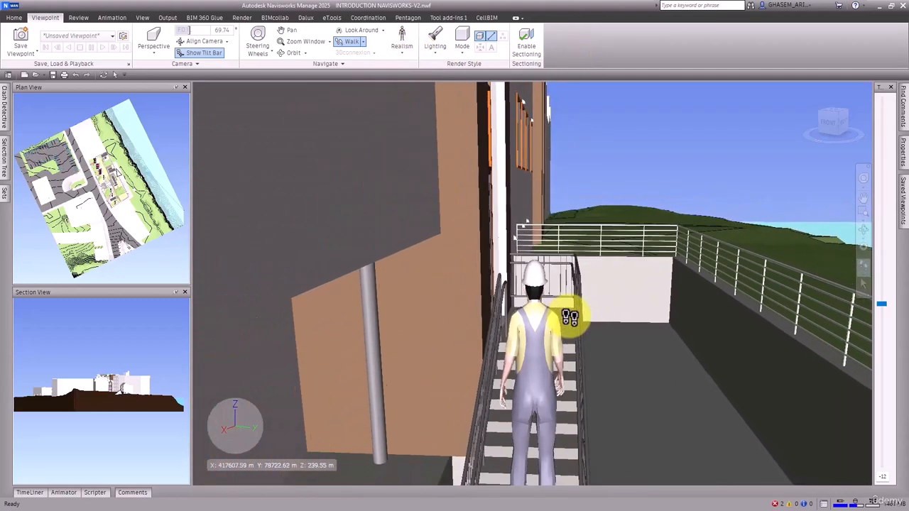
key(Up)
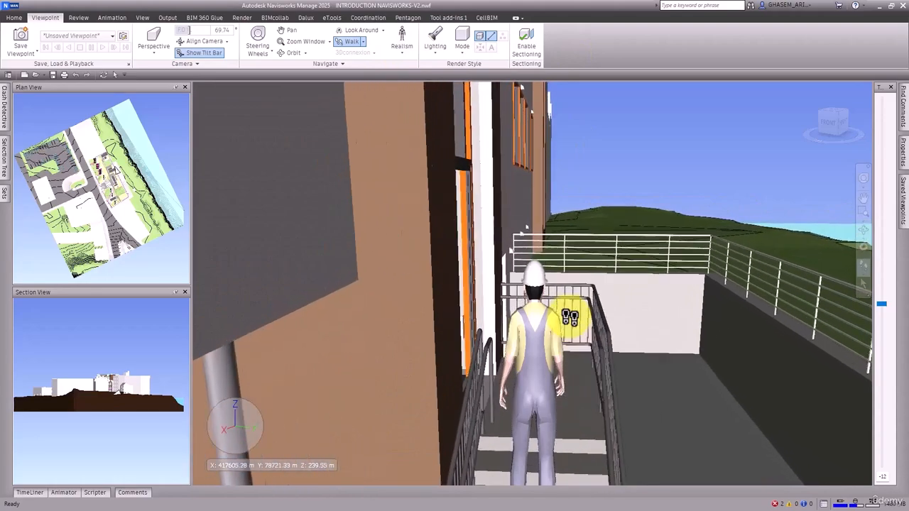
Step: Turn the avatar to face the glazed stairwell, turn off Collision and walk through the glazing to the interior stairs
drag(570, 319, 532, 345)
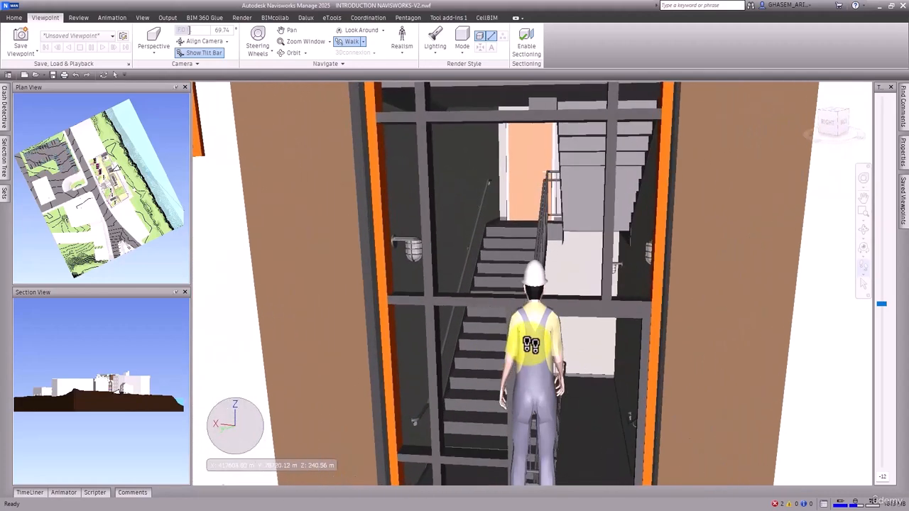
drag(541, 271, 545, 295)
click(398, 45)
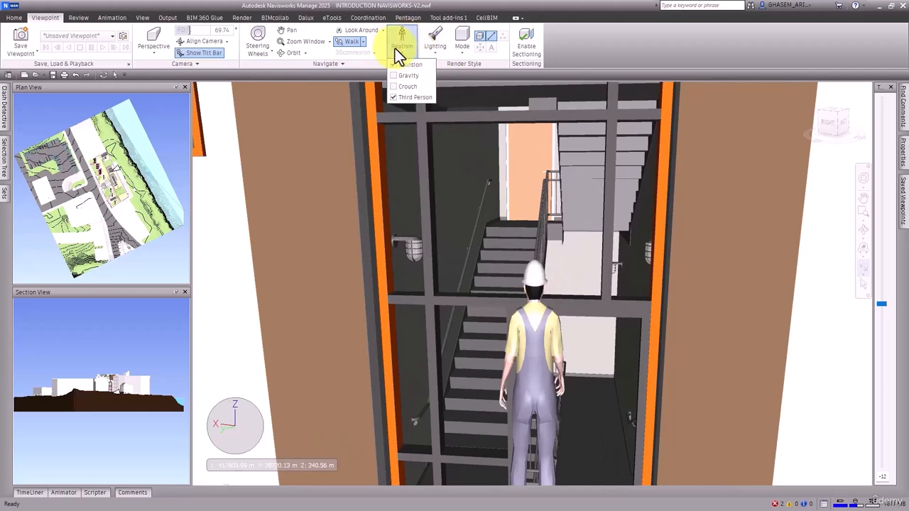
click(556, 339)
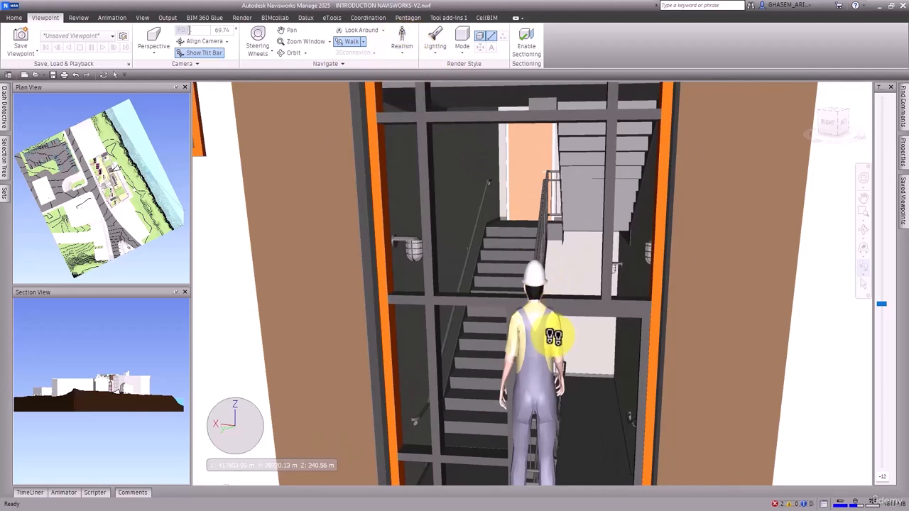
drag(554, 338, 589, 274)
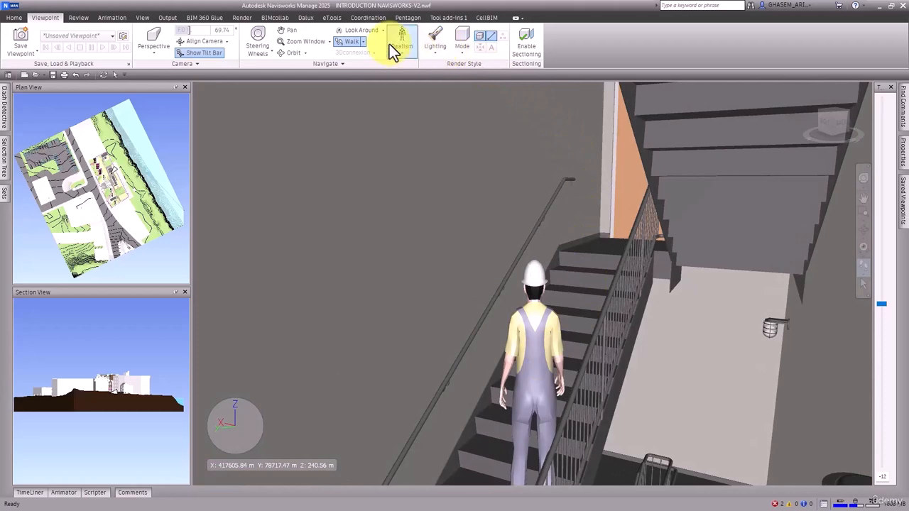
Step: Turn Collision back on and walk the avatar up the interior stairs to the orange door
click(393, 64)
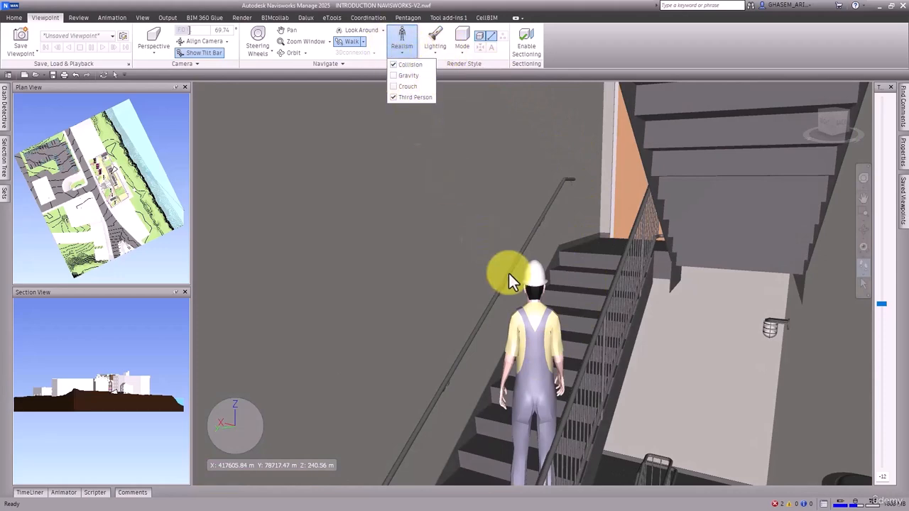
click(537, 298)
drag(540, 297, 641, 323)
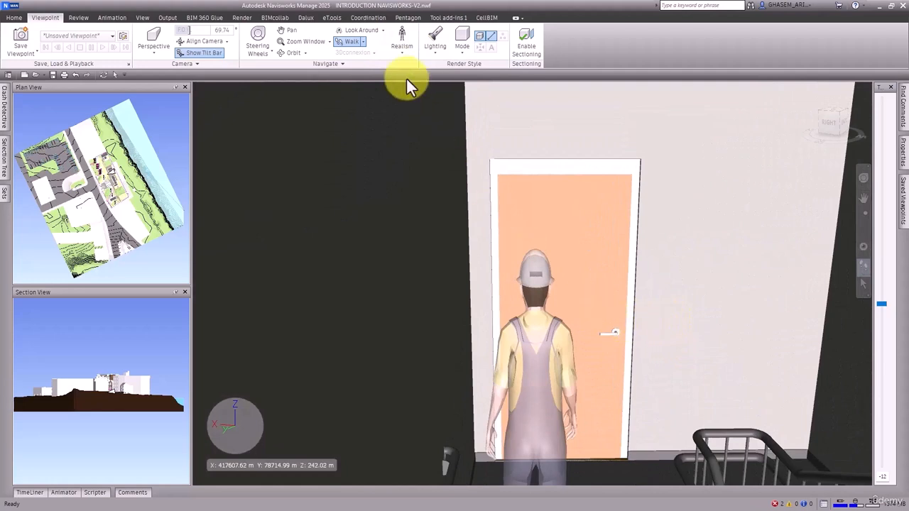
Step: Turn on Gravity and walk the avatar on the landing in front of the orange door
click(402, 44)
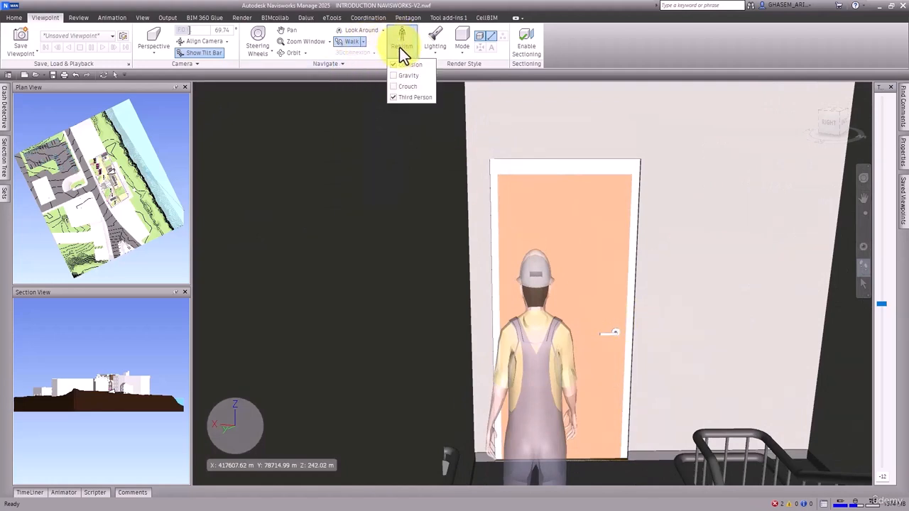
click(394, 75)
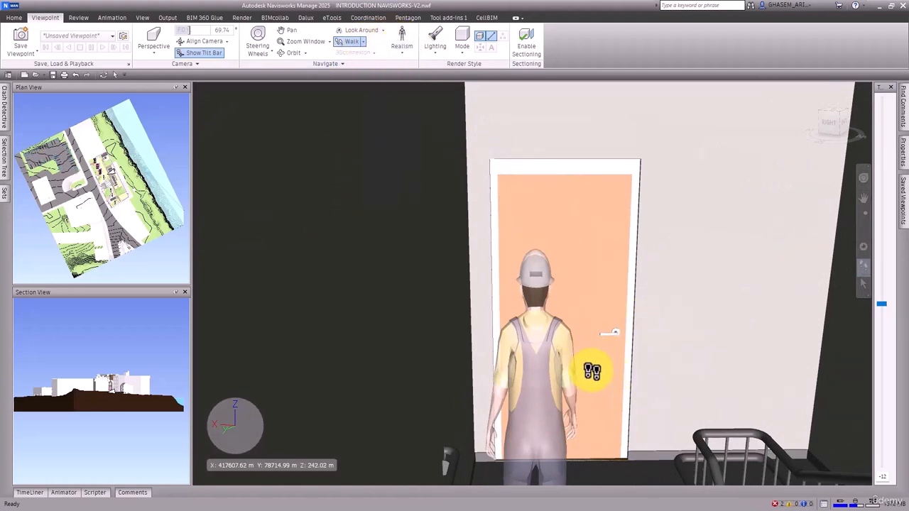
drag(563, 354, 534, 316)
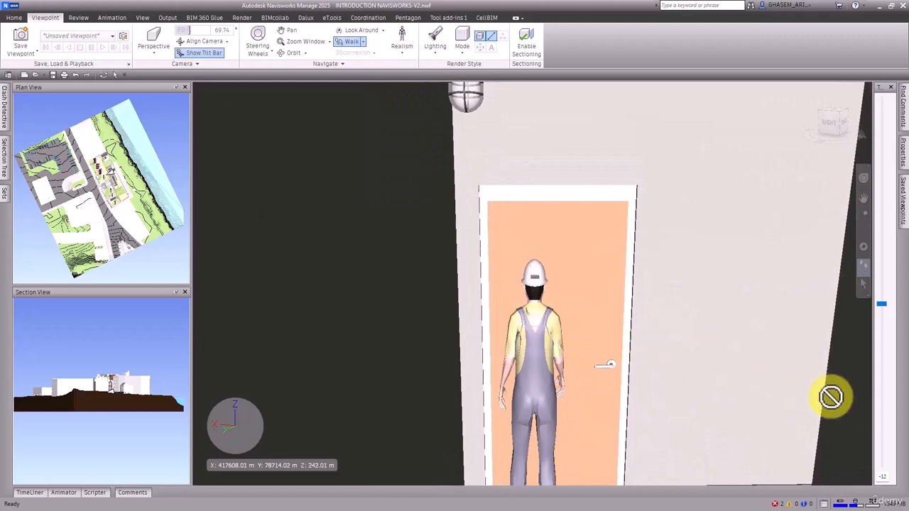
drag(624, 309, 545, 288)
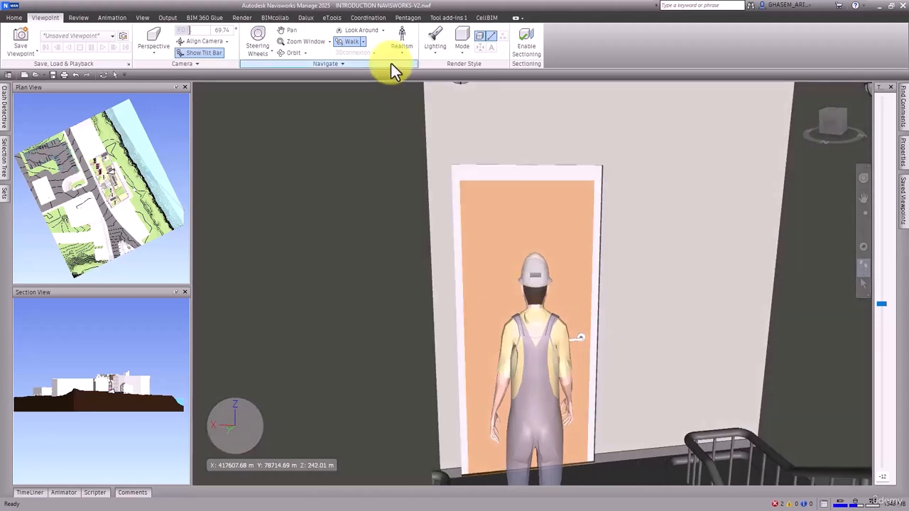
Step: Turn the avatar at the orange door, back it up to the edge of the stairs and turn on Crouch
click(508, 241)
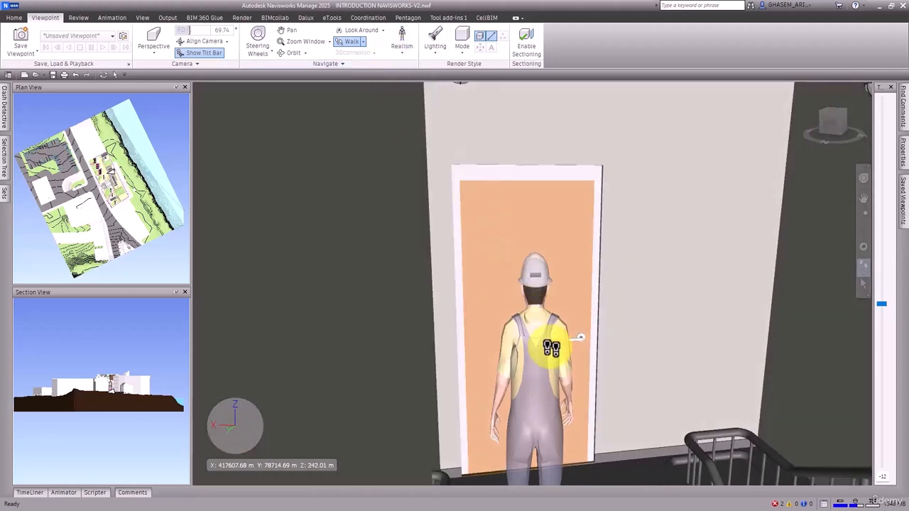
drag(550, 345, 794, 365)
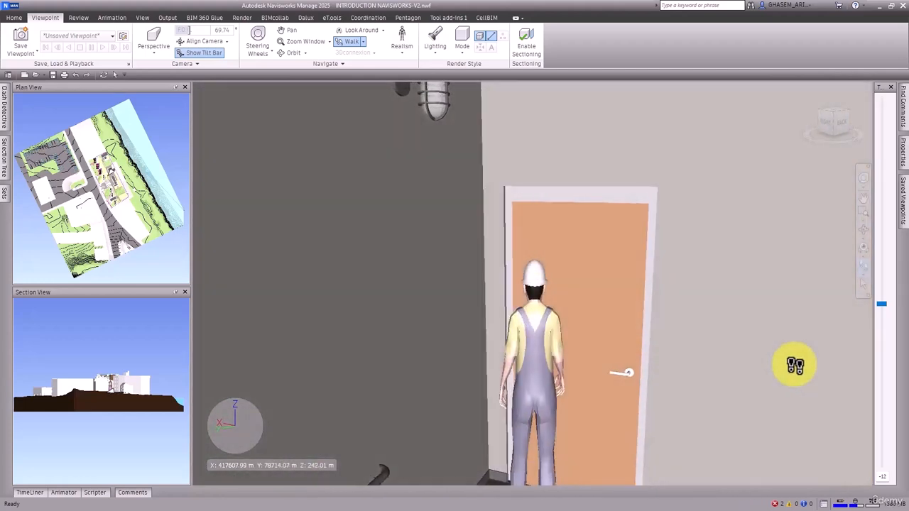
drag(644, 329, 680, 330)
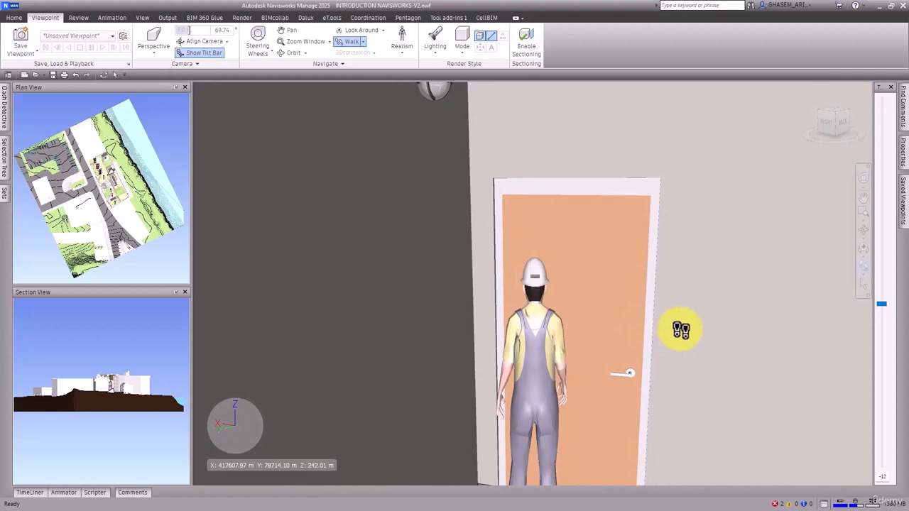
drag(596, 311, 594, 341)
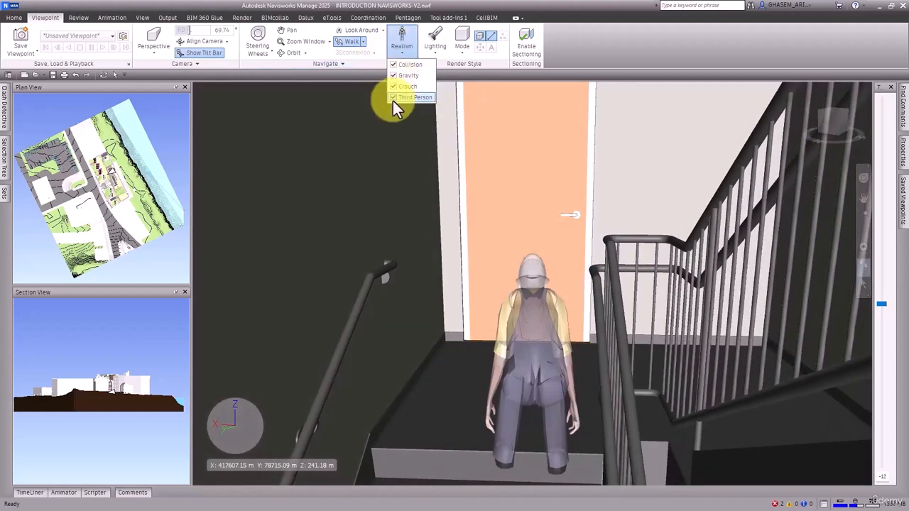
Step: Turn off Third Person, Collision, Gravity and Crouch, tilt the view at the orange door, and leave Walk mode
click(393, 98)
click(392, 66)
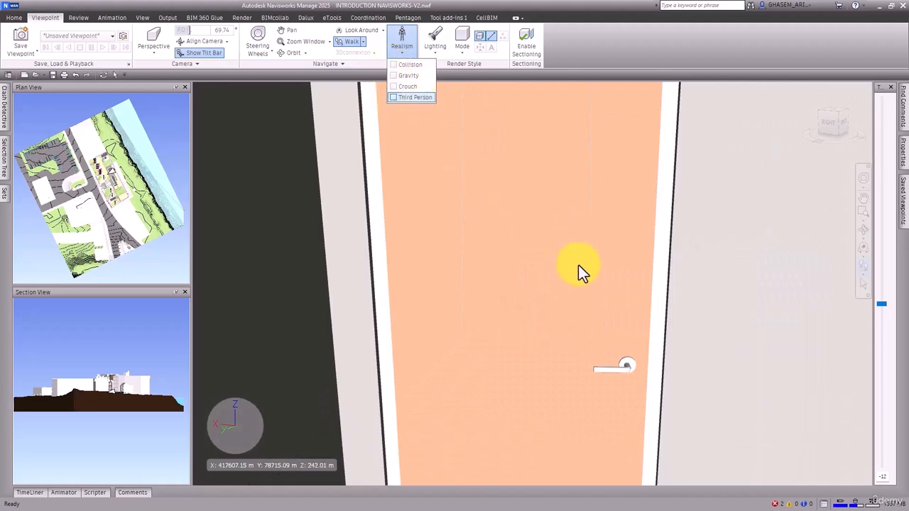
scroll(619, 299, up, 10)
scroll(622, 298, down, 8)
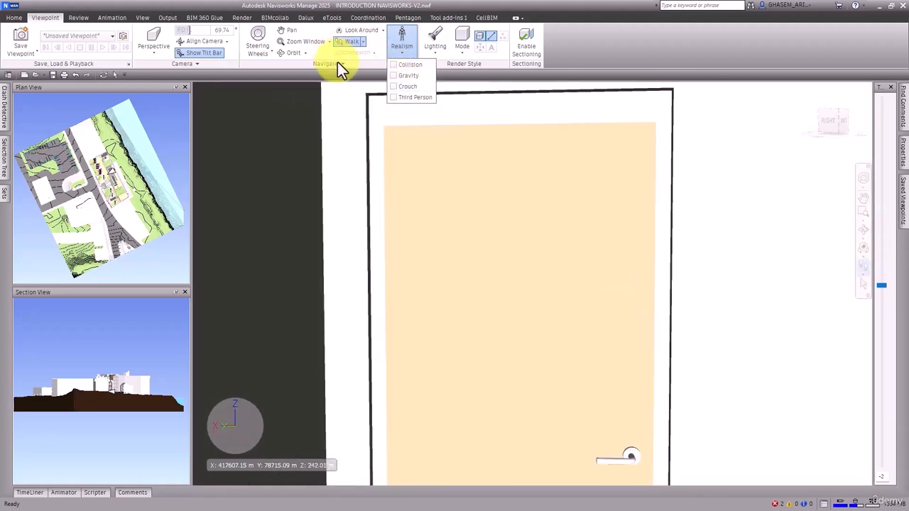
click(337, 62)
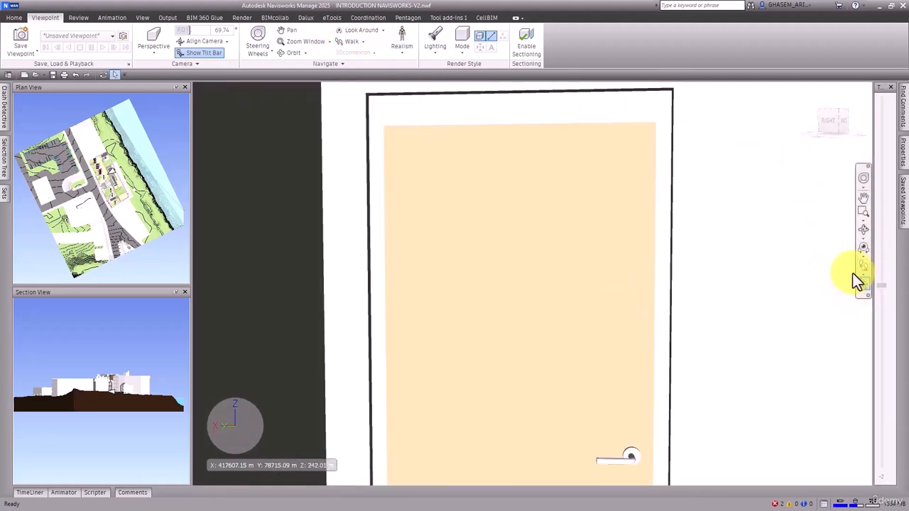
Step: Turn on the Third Person avatar above the parking lot, facing the street side of the building
scroll(715, 277, down, 15)
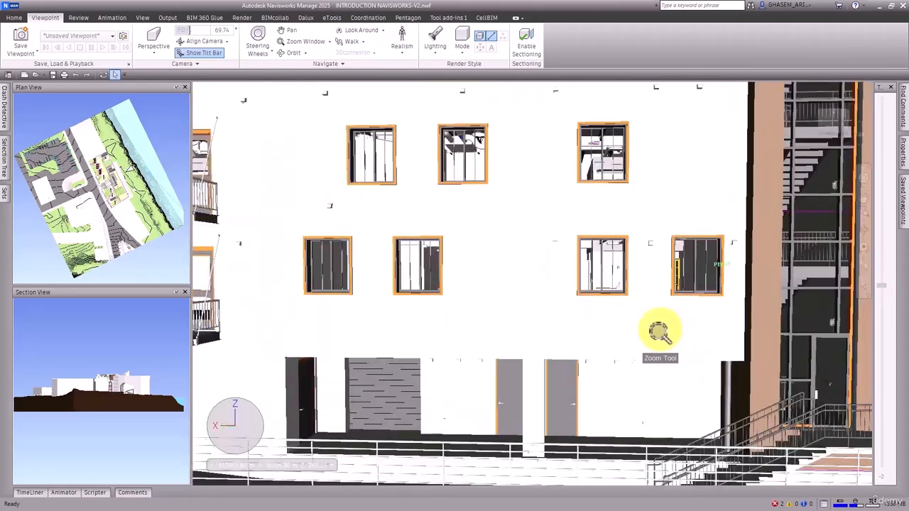
scroll(659, 331, down, 10)
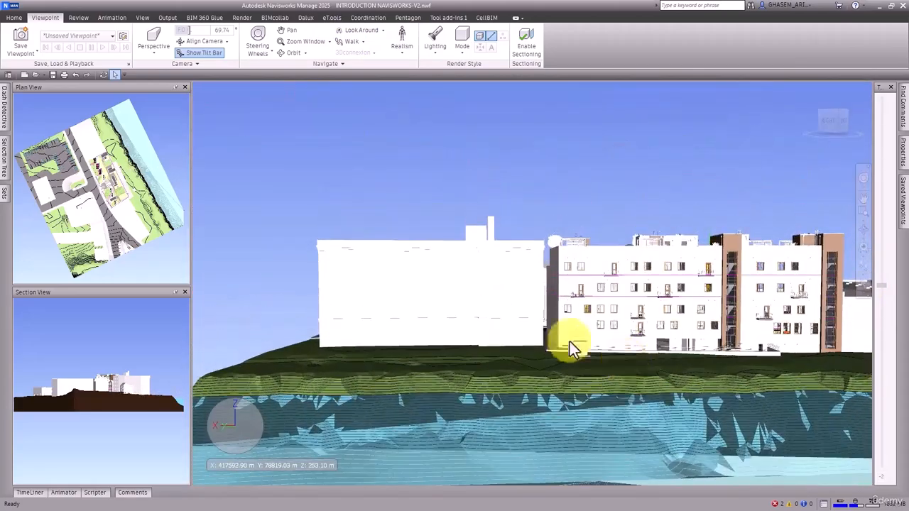
shift+middle_drag(569, 341, 629, 289)
scroll(611, 297, up, 8)
click(410, 56)
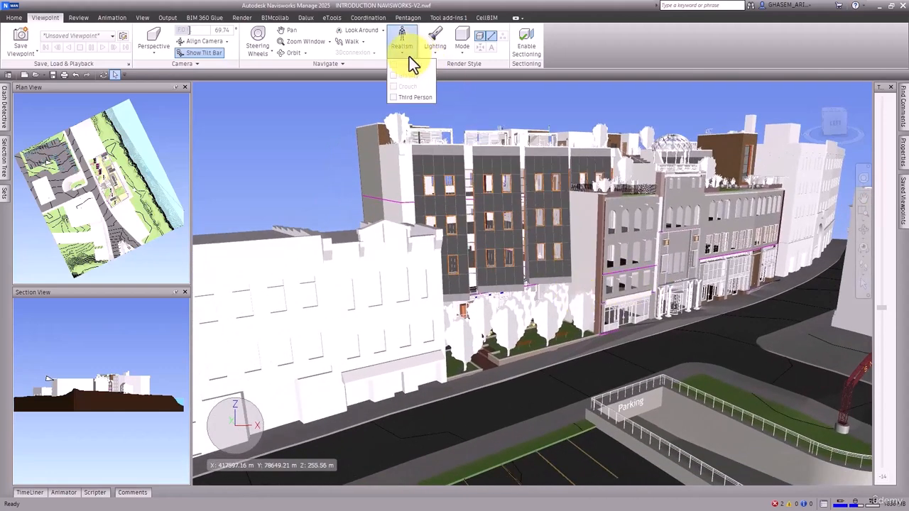
click(395, 99)
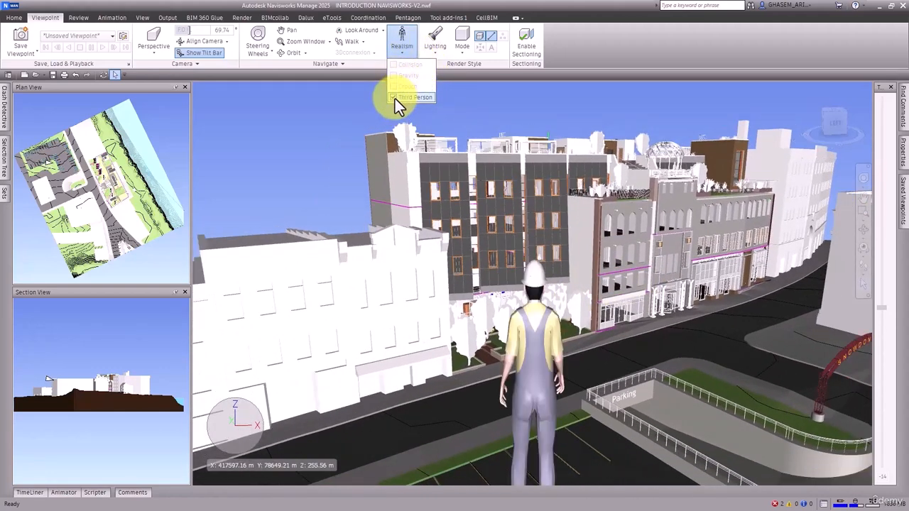
Step: Start Walk mode, turn on Gravity and walk the avatar forward so it drops onto the parking lot
click(348, 42)
click(402, 49)
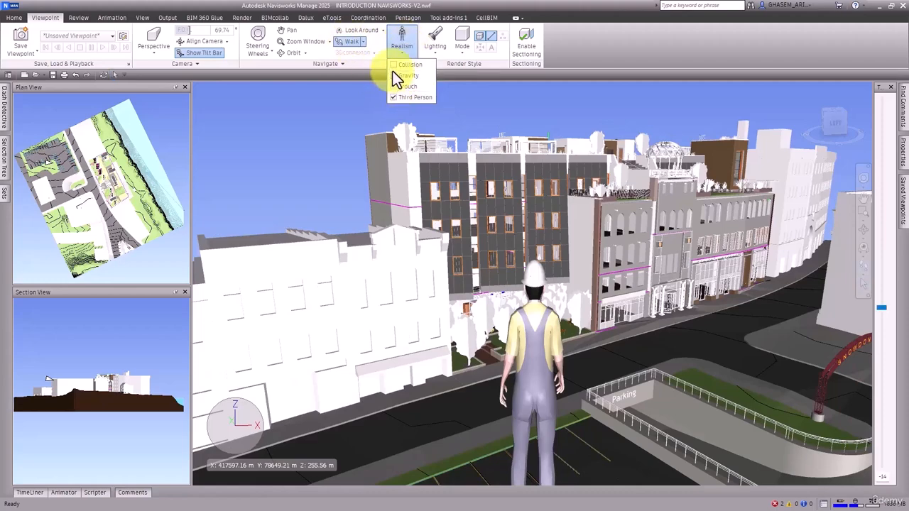
click(392, 77)
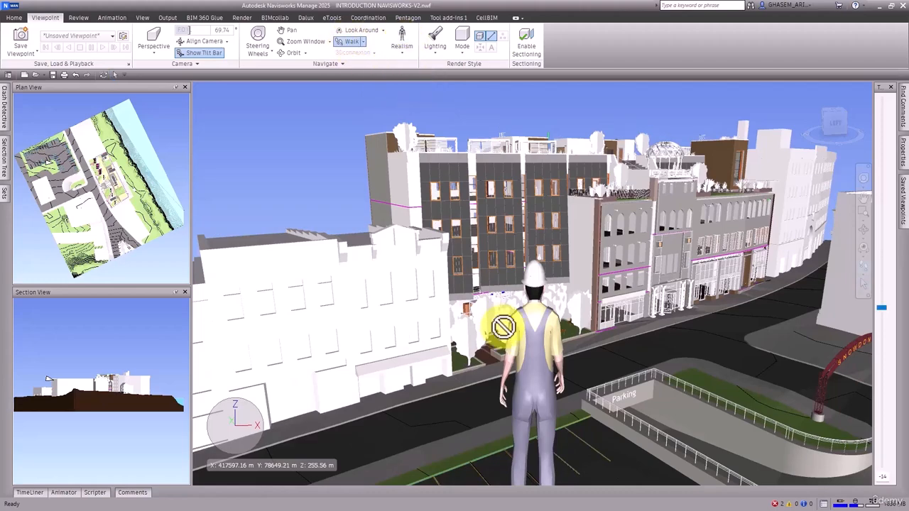
drag(537, 377, 414, 211)
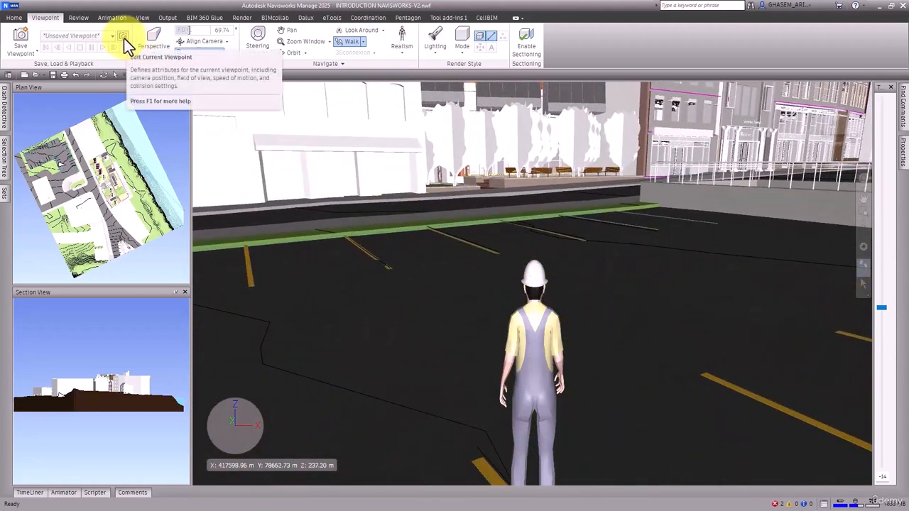
Step: Set the current viewpoint's collision radius to 0.5 m and walk the wider avatar across the parking lot
click(123, 37)
drag(406, 128, 266, 86)
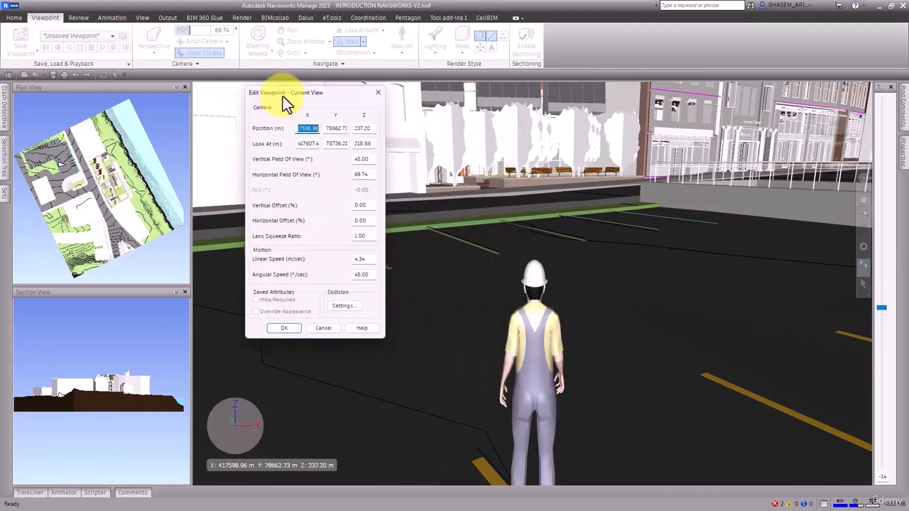
click(344, 306)
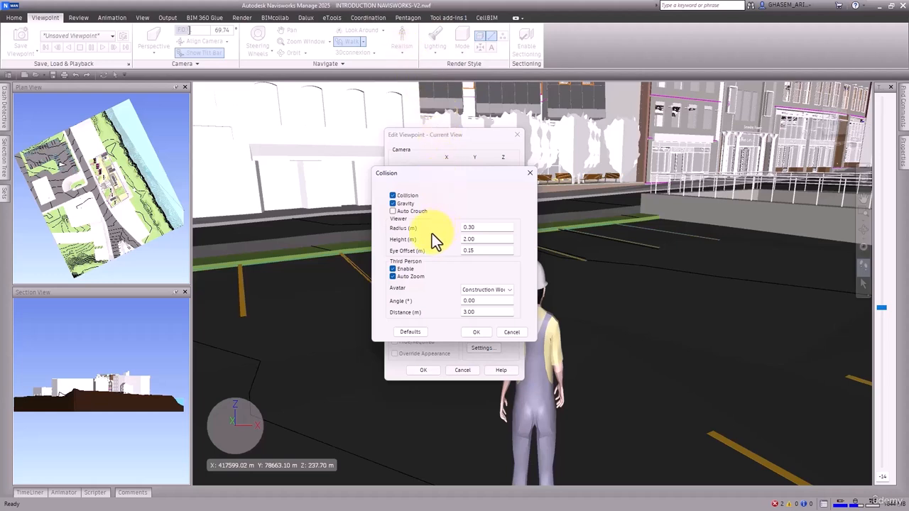
drag(453, 177, 442, 175)
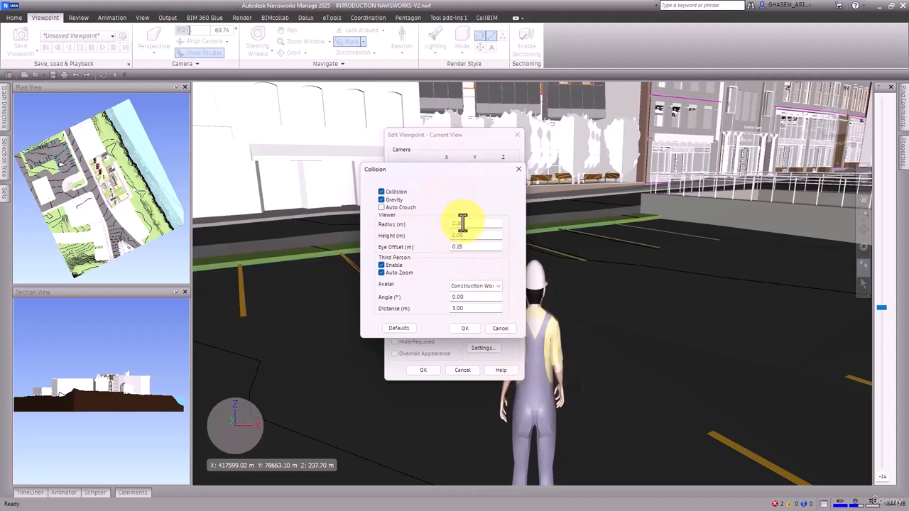
drag(464, 226, 441, 224)
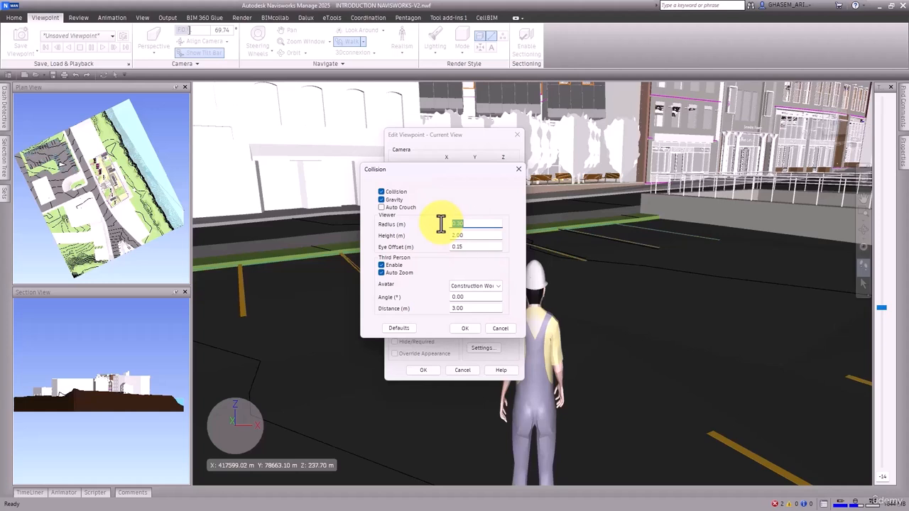
text(0.5)
click(465, 328)
click(423, 370)
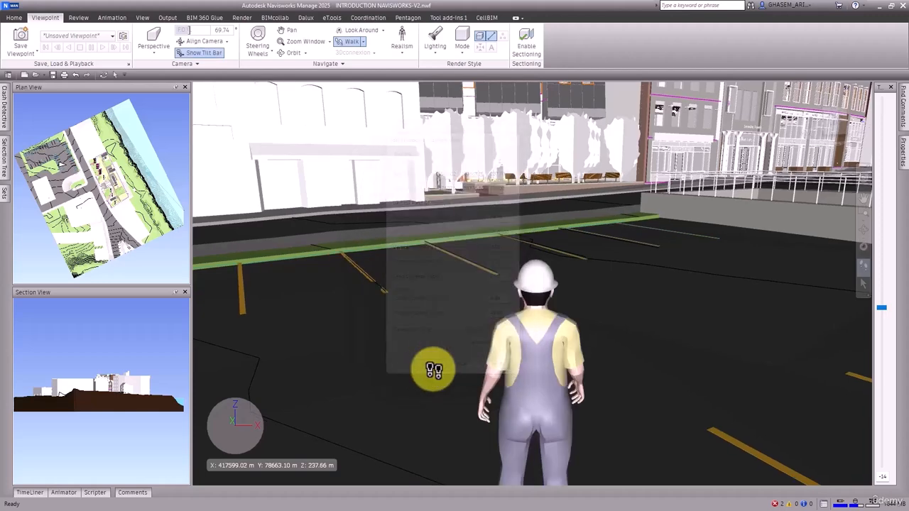
drag(433, 370, 532, 314)
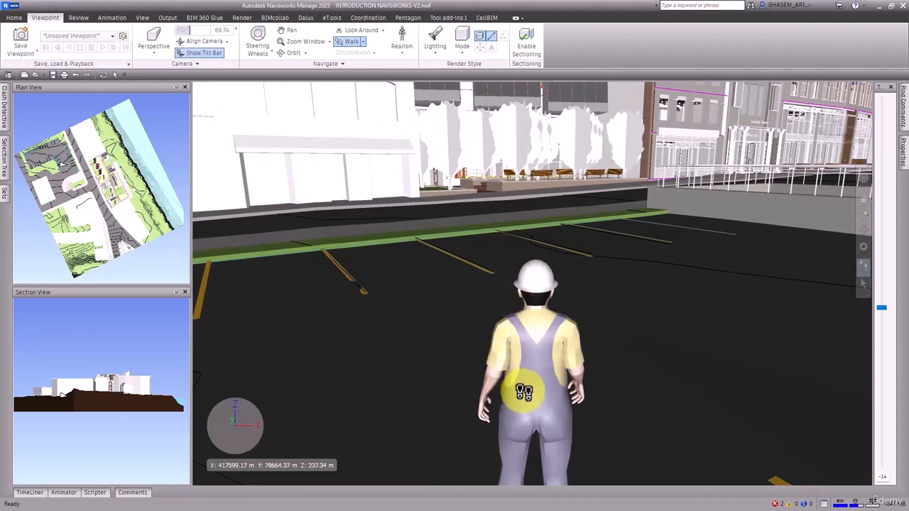
drag(527, 384, 528, 281)
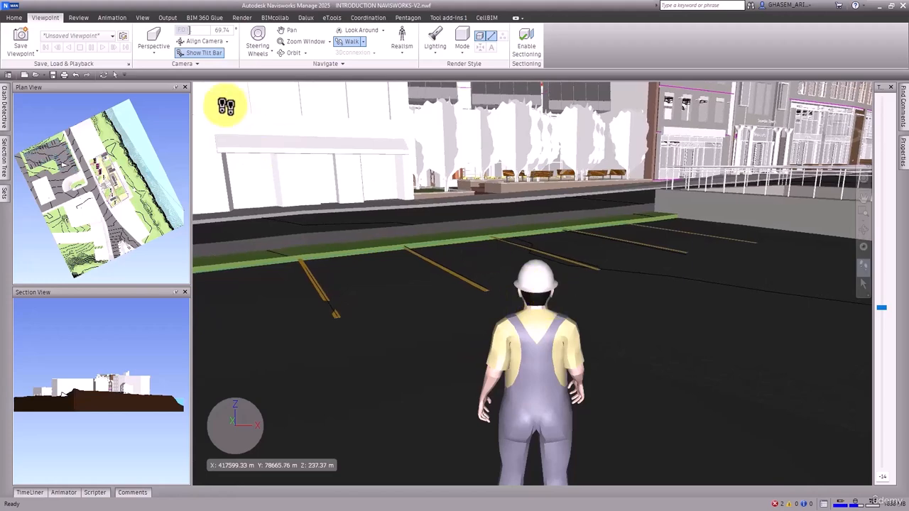
Step: Set the current viewpoint's collision radius to 0.3 m and height to 1.8 m, and walk the avatar forward
click(123, 36)
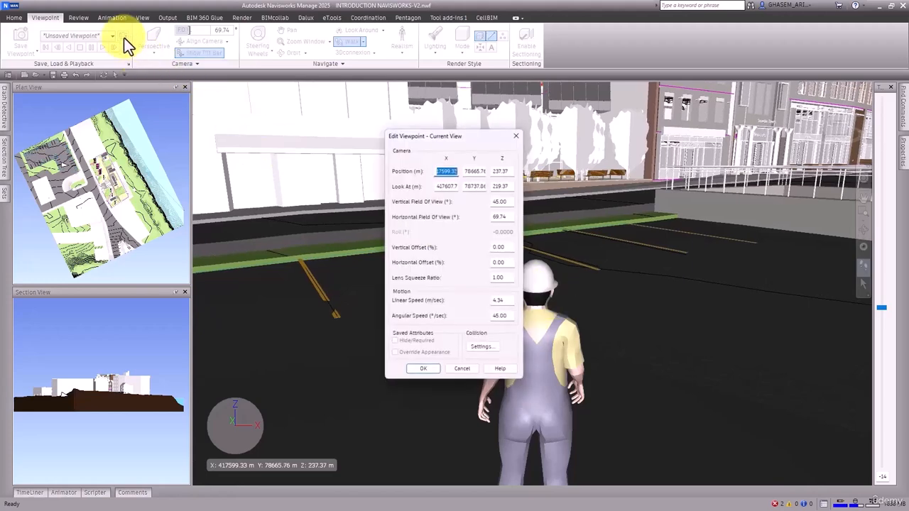
click(481, 348)
drag(490, 227, 395, 225)
text(0)
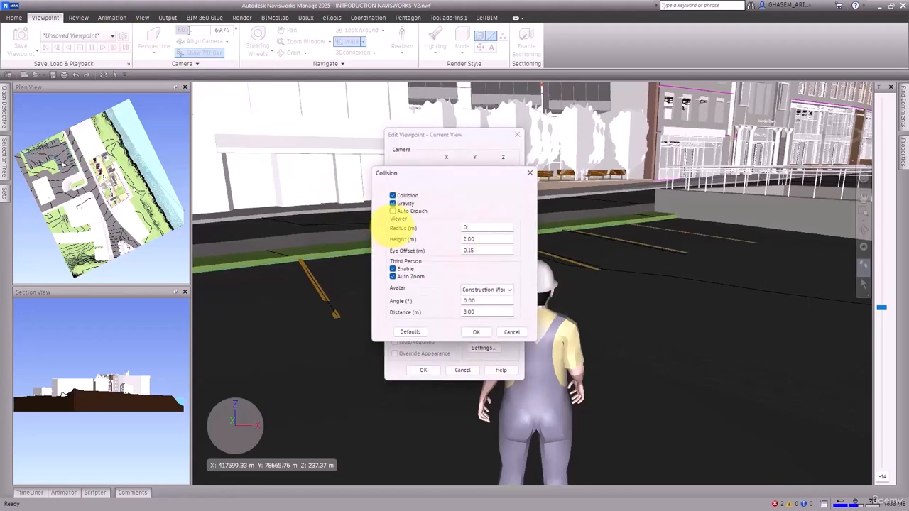
text(.3)
key(Tab)
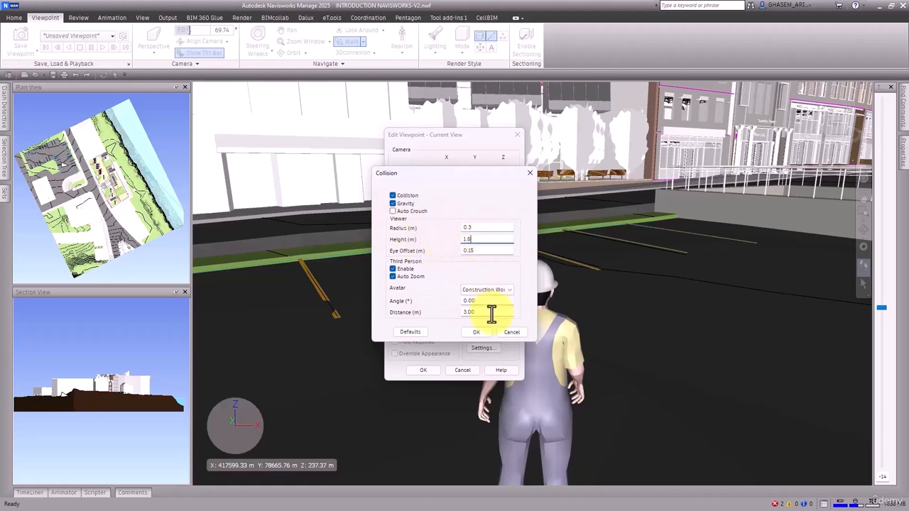
key(BackSpace)
text(6)
drag(479, 240, 412, 244)
text(1.8)
click(477, 331)
click(428, 369)
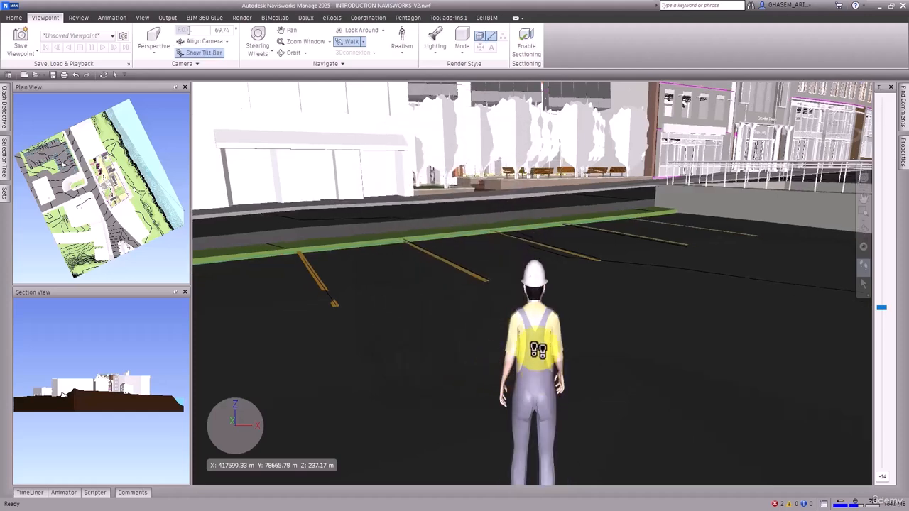
drag(538, 349, 533, 288)
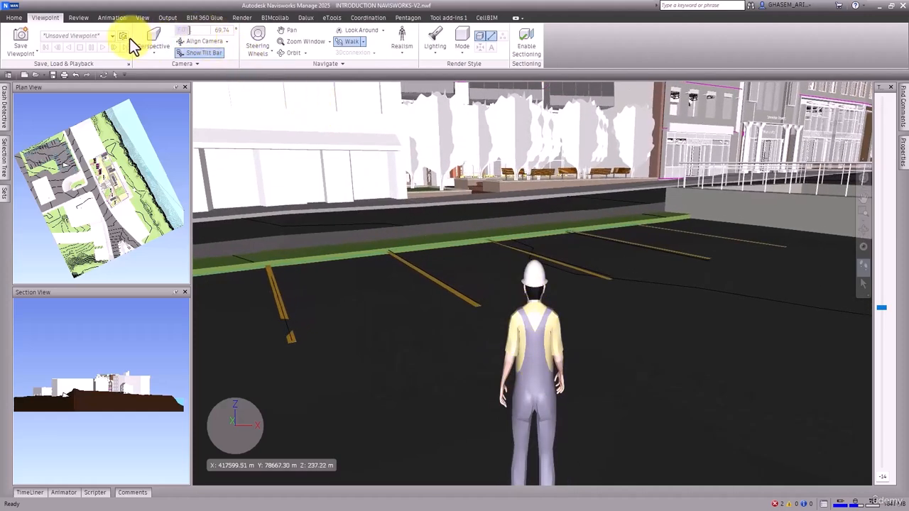
Step: Change the eye offset in the viewpoint's collision settings and walk the avatar toward the edge of the parking lot
click(124, 39)
click(484, 348)
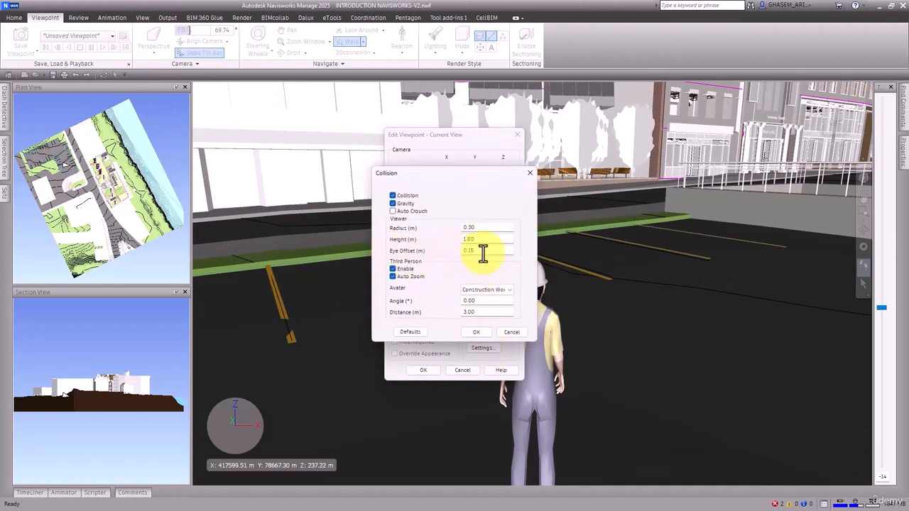
drag(497, 250, 439, 249)
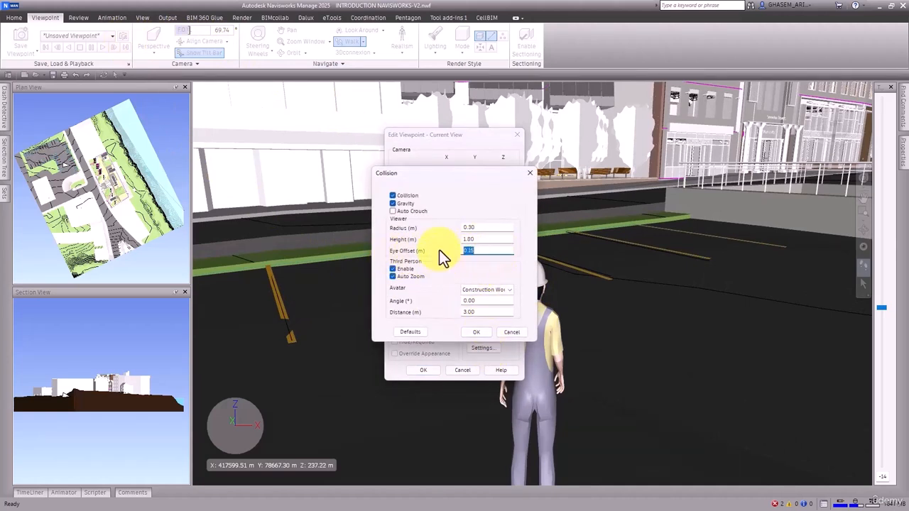
click(476, 332)
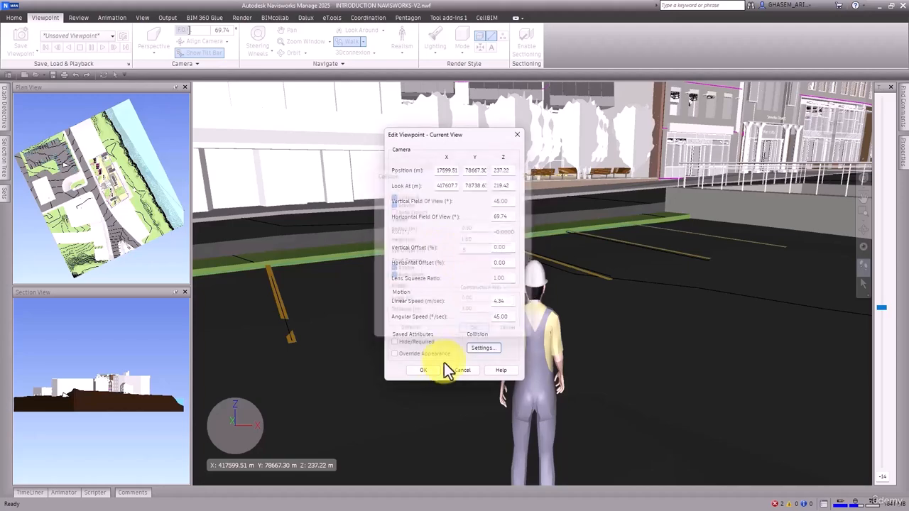
drag(452, 363, 544, 213)
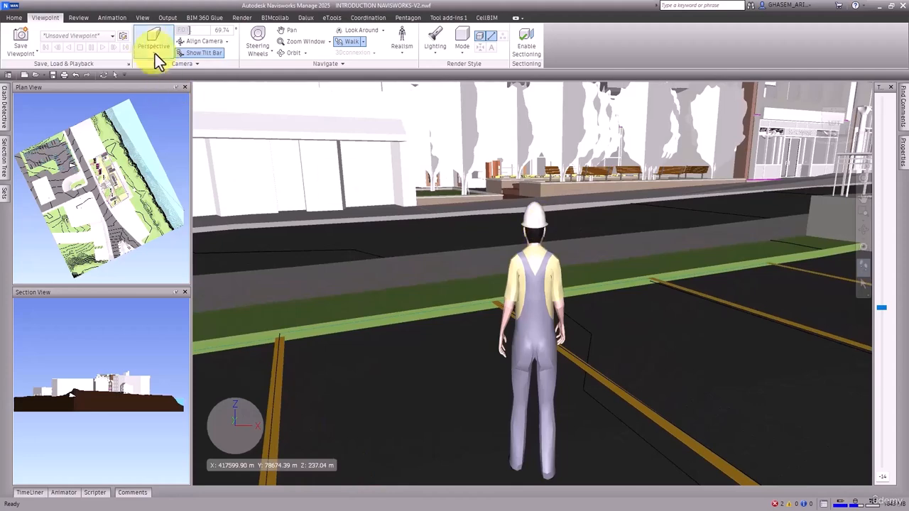
Step: Set the current viewpoint's eye offset to 1 m in the collision settings and turn the avatar toward the curved railing wall
click(123, 36)
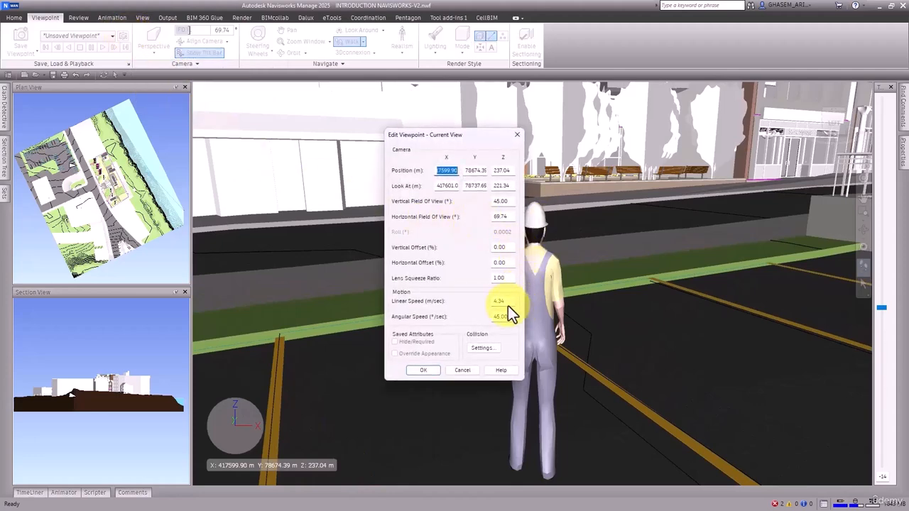
click(485, 345)
drag(490, 251, 435, 250)
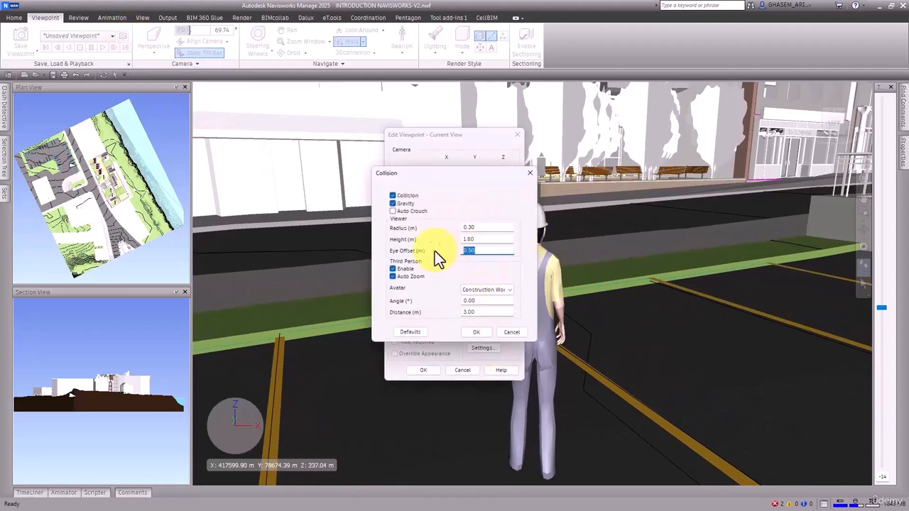
text(1)
click(475, 332)
click(423, 369)
drag(518, 349, 206, 184)
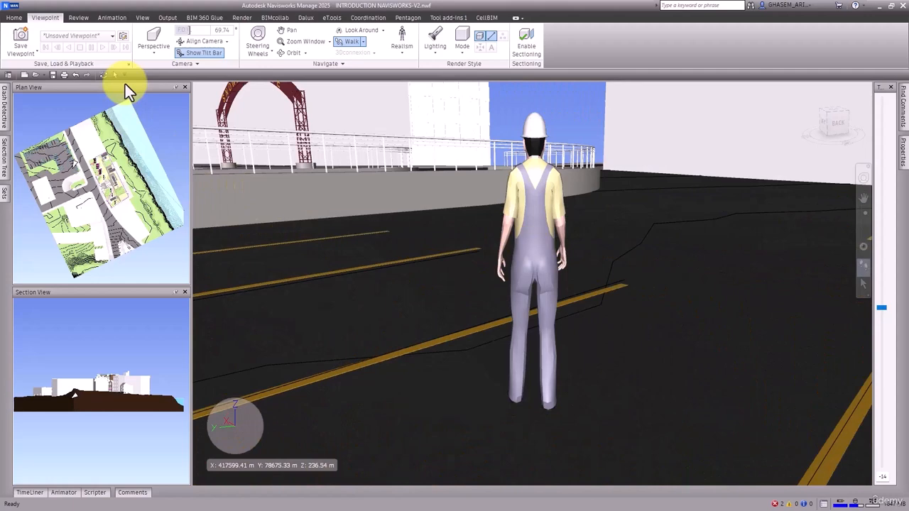
Step: Change the eye offset in the viewpoint's collision settings and walk the avatar across the parking lot past the curved railing
click(125, 38)
click(483, 348)
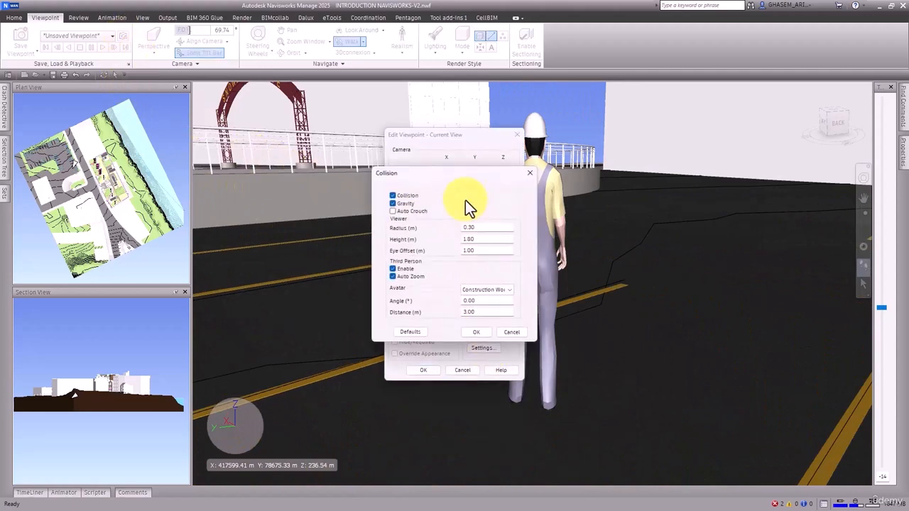
click(468, 253)
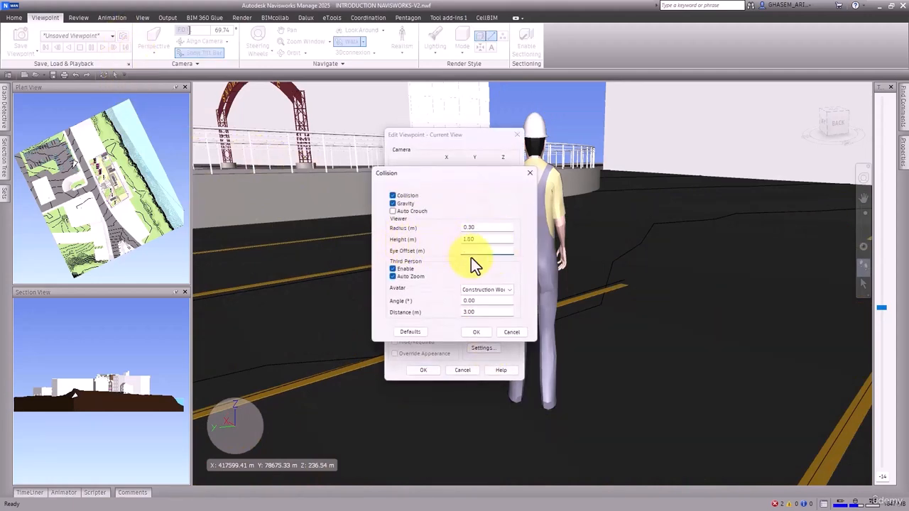
click(477, 331)
click(423, 370)
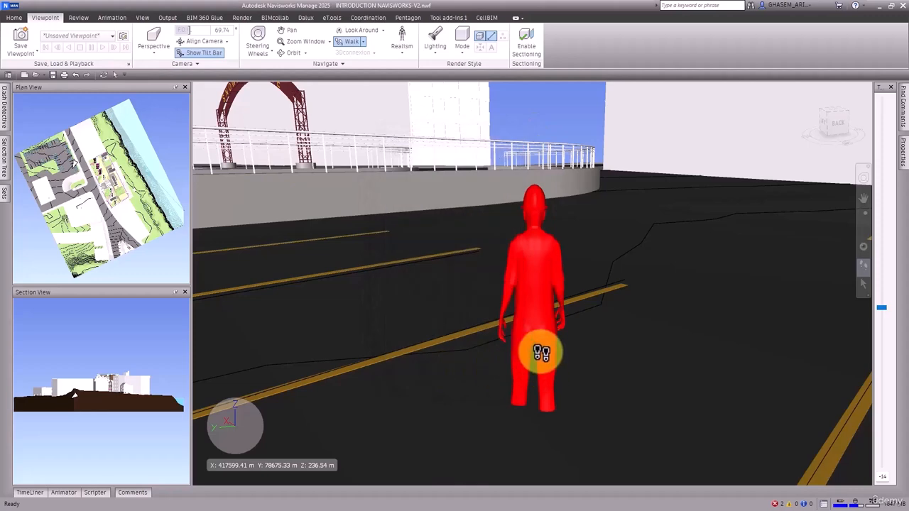
drag(541, 353, 263, 128)
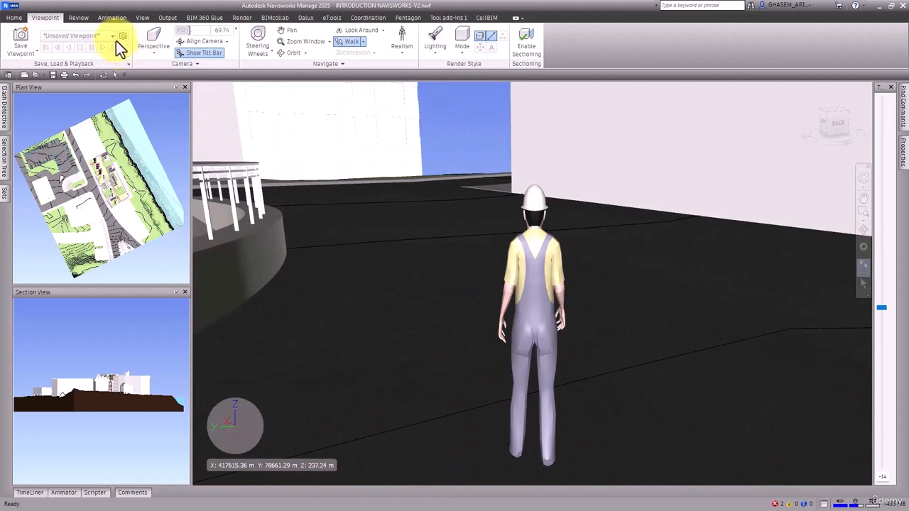
Step: Set the current viewpoint's eye offset to 0.15 m and tilt the walk view further down on the avatar
click(121, 37)
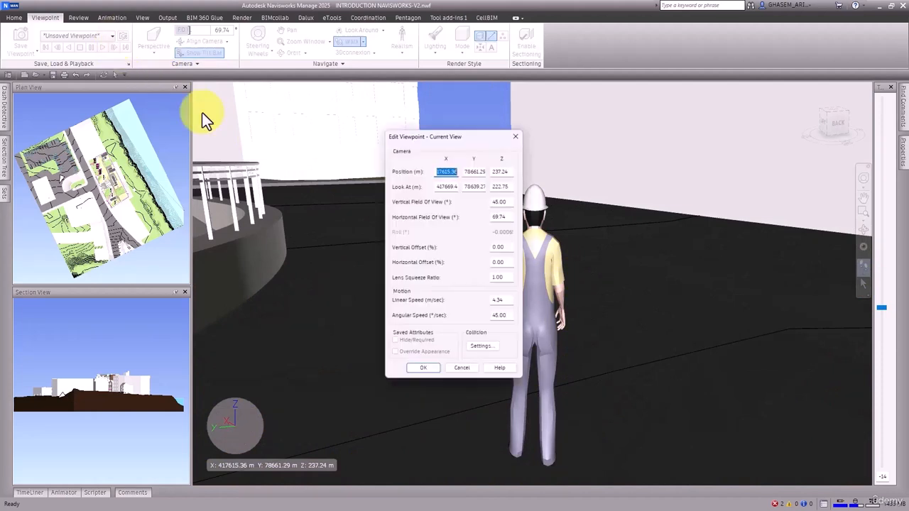
click(484, 349)
double_click(493, 252)
text(0.15)
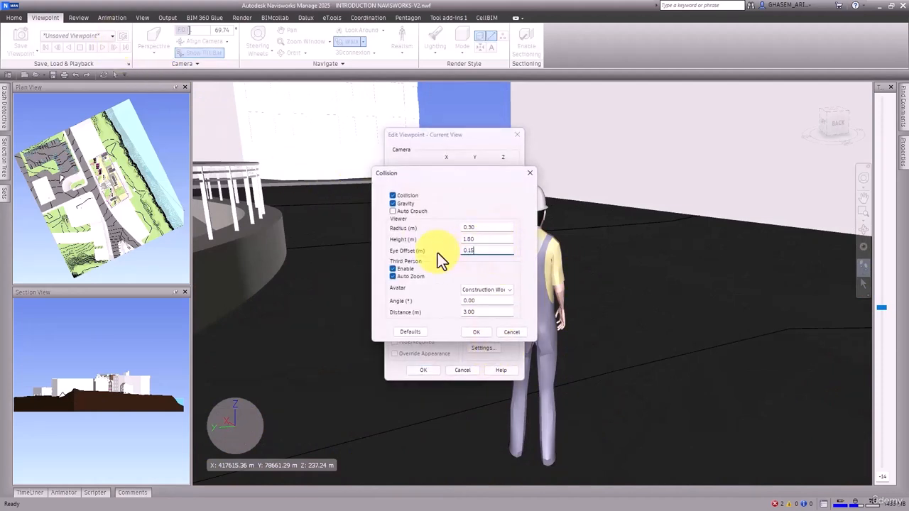
click(477, 332)
click(423, 369)
drag(564, 384, 564, 287)
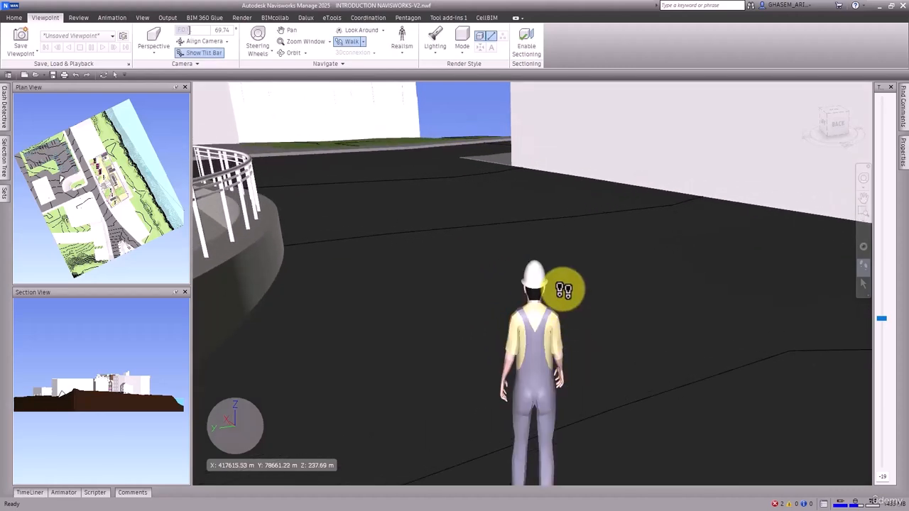
Step: Switch Third Person off and back on in the current viewpoint's collision settings
click(400, 49)
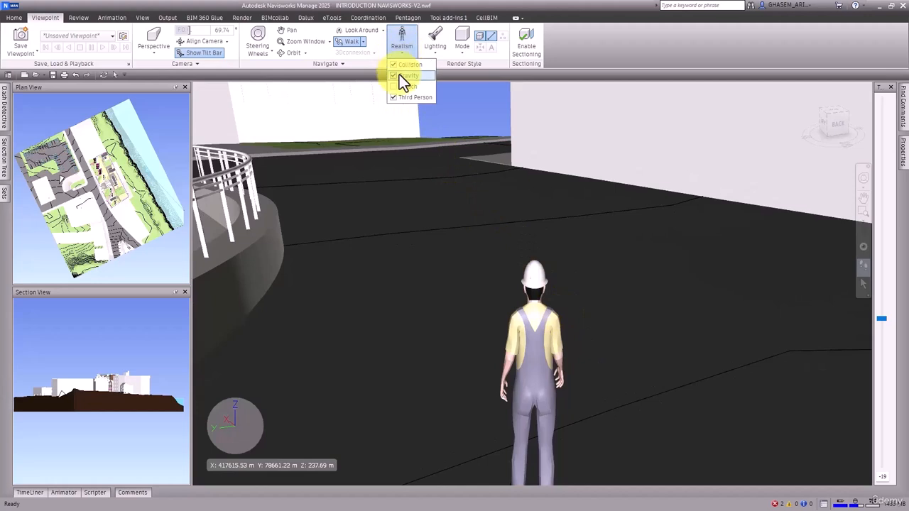
click(595, 66)
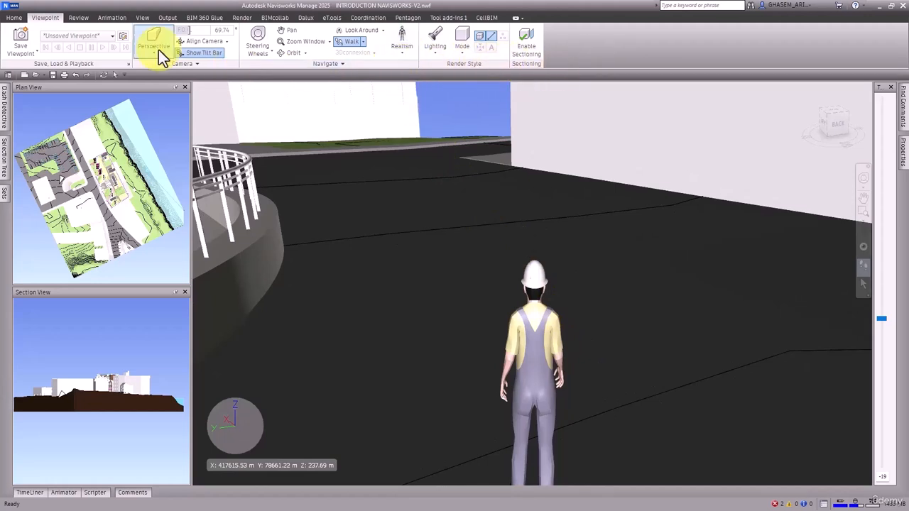
click(124, 35)
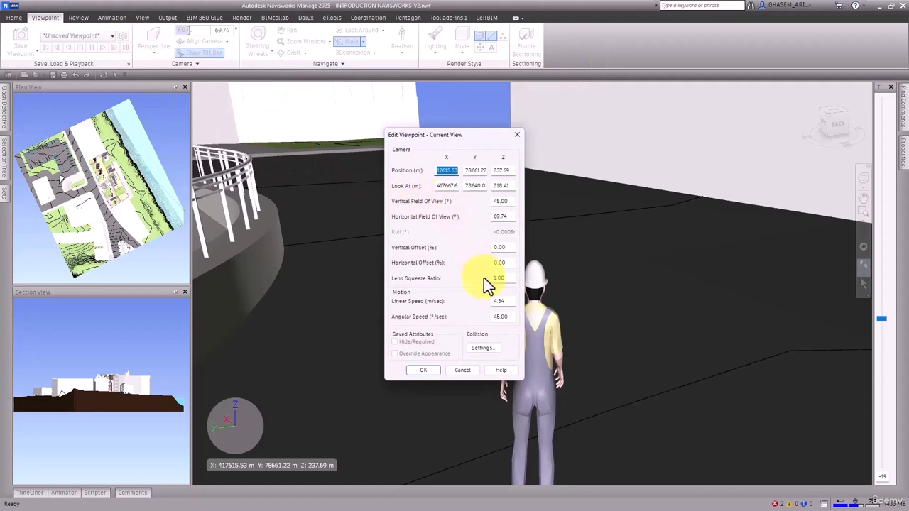
click(488, 348)
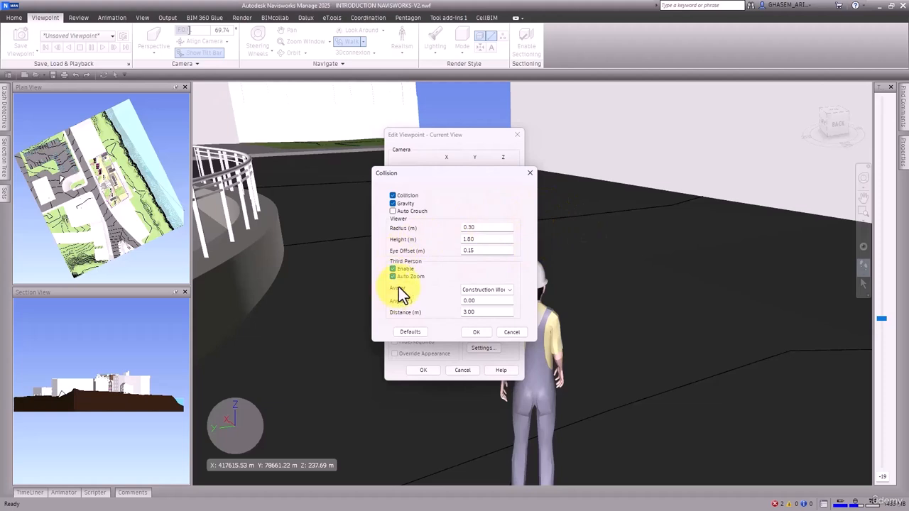
click(392, 269)
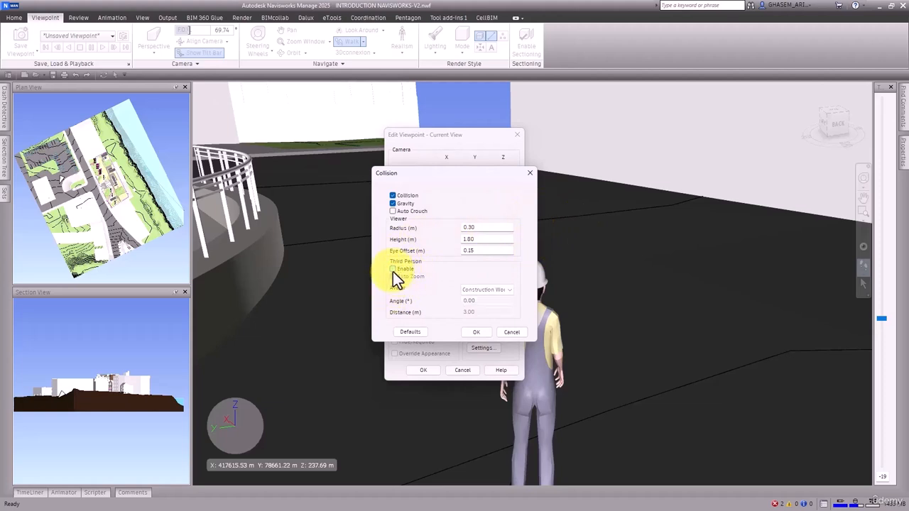
click(393, 270)
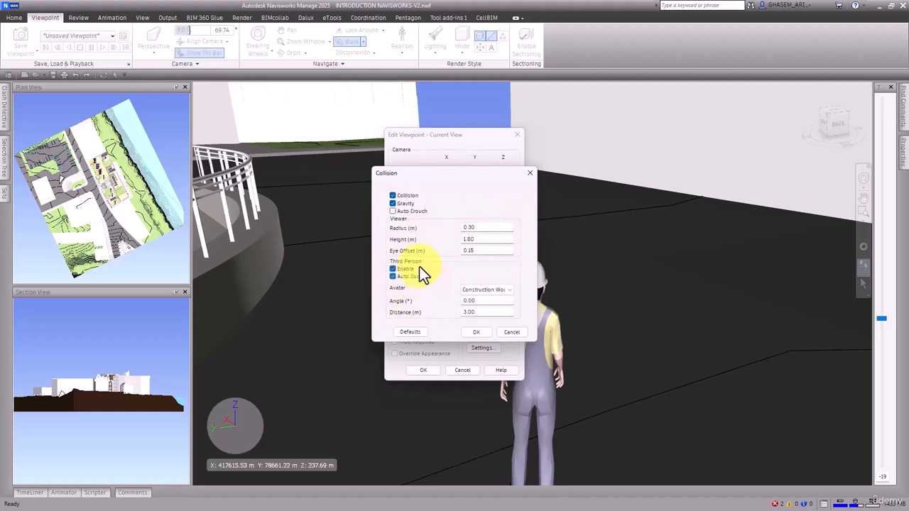
drag(490, 173, 451, 164)
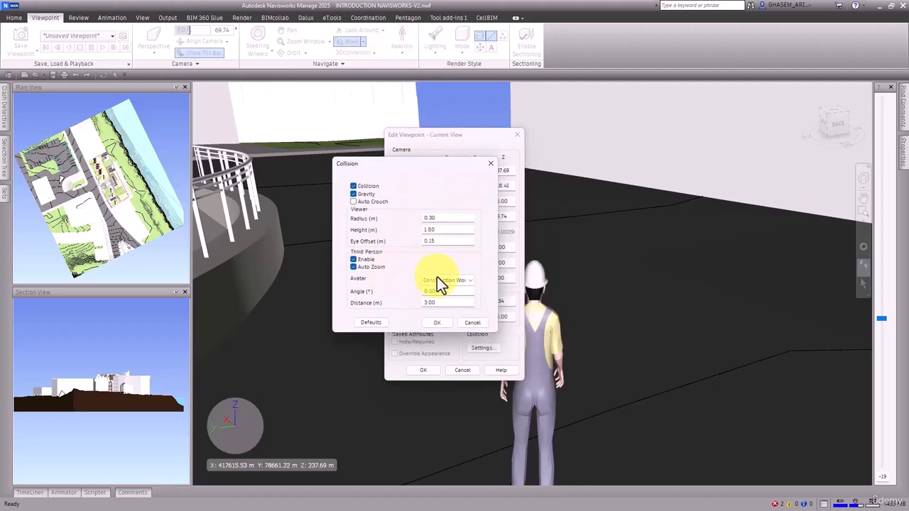
Step: Review the Third Person options and the available avatars in the collision settings, keeping Construction Worker
click(393, 269)
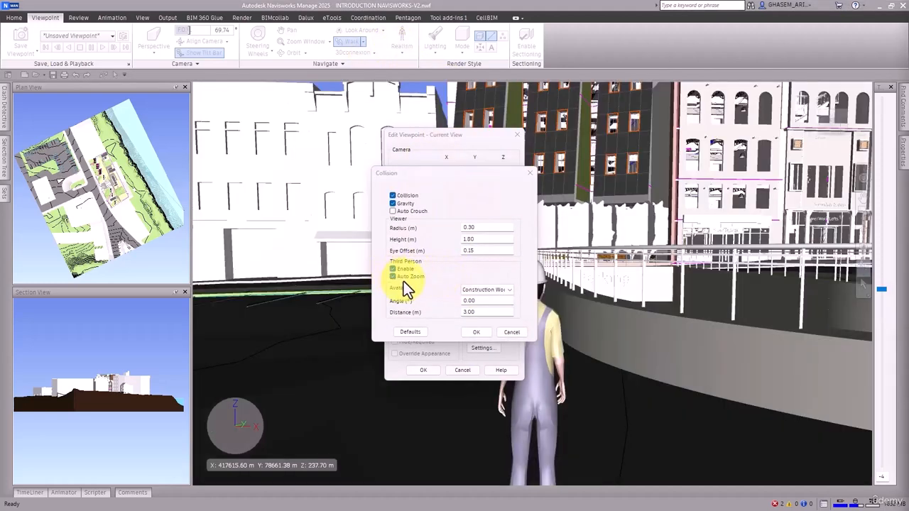
click(401, 270)
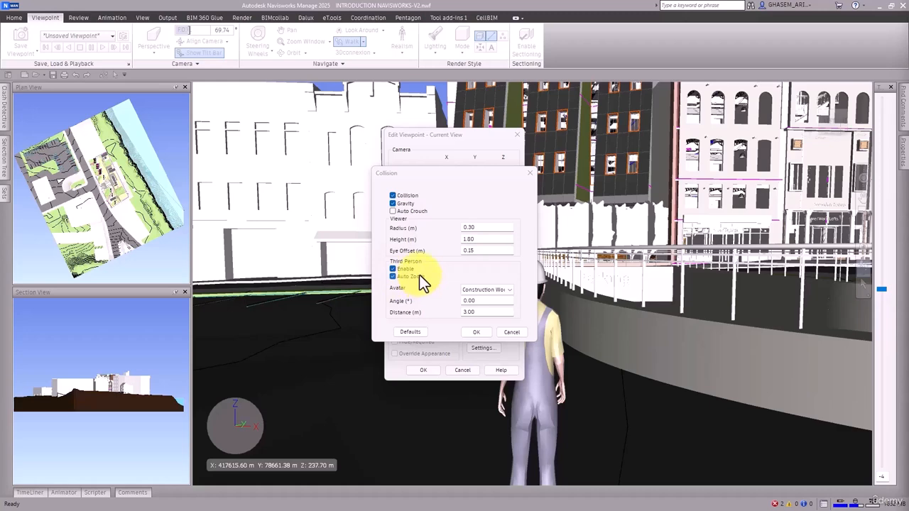
click(492, 290)
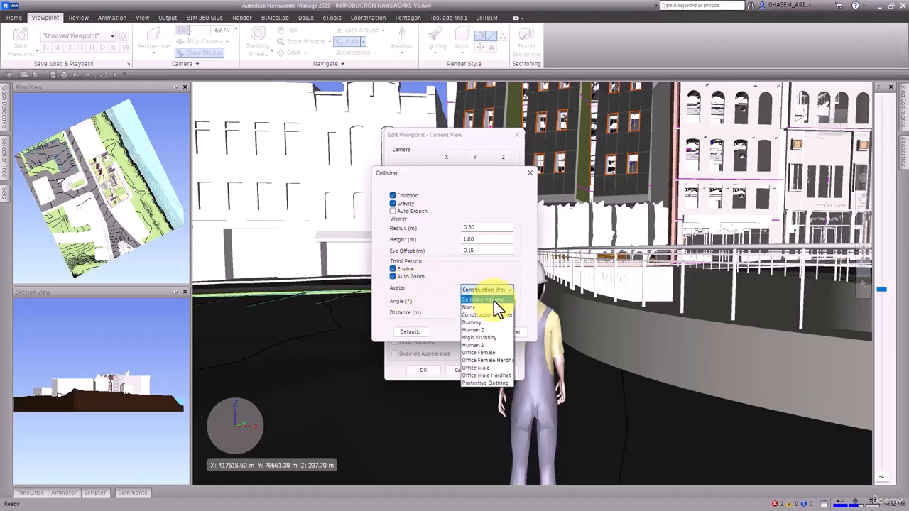
click(476, 263)
click(484, 332)
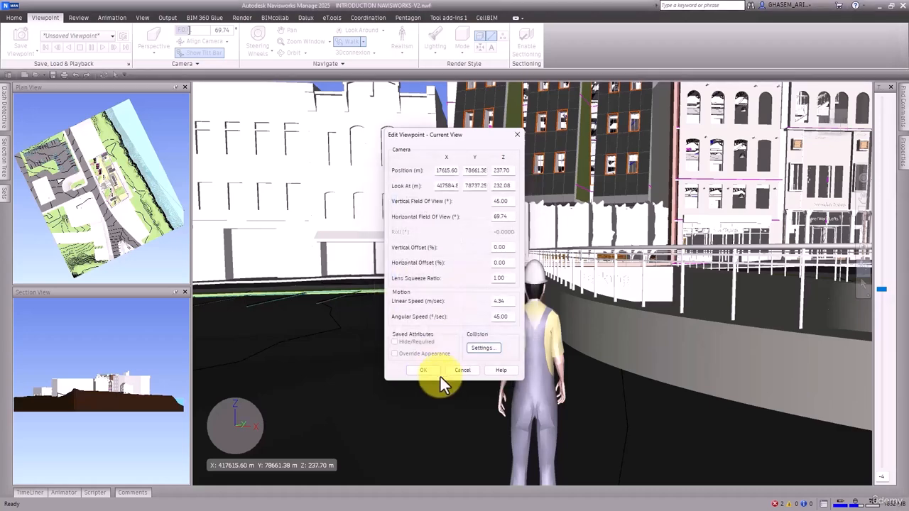
click(436, 373)
Step: Walk the avatar toward the building entrance, switch Third Person off and back on, and tilt the view down
drag(497, 365, 568, 256)
click(402, 53)
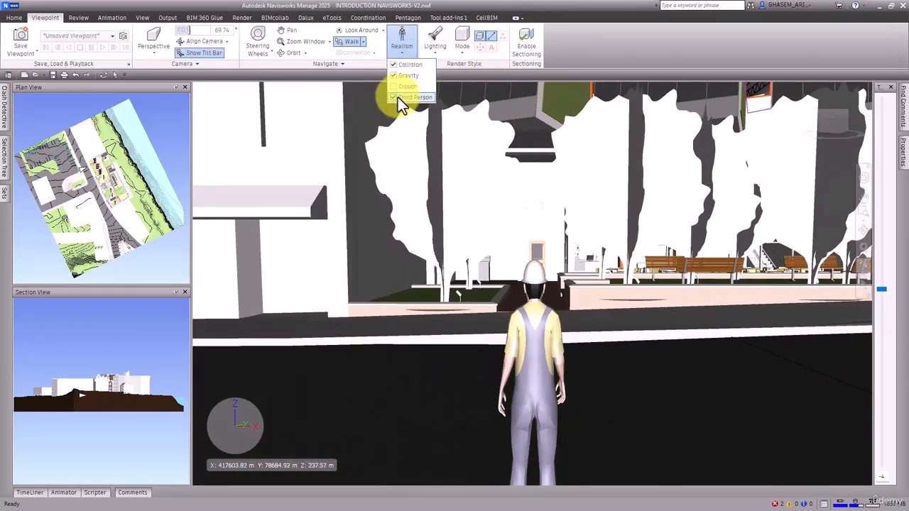
click(399, 98)
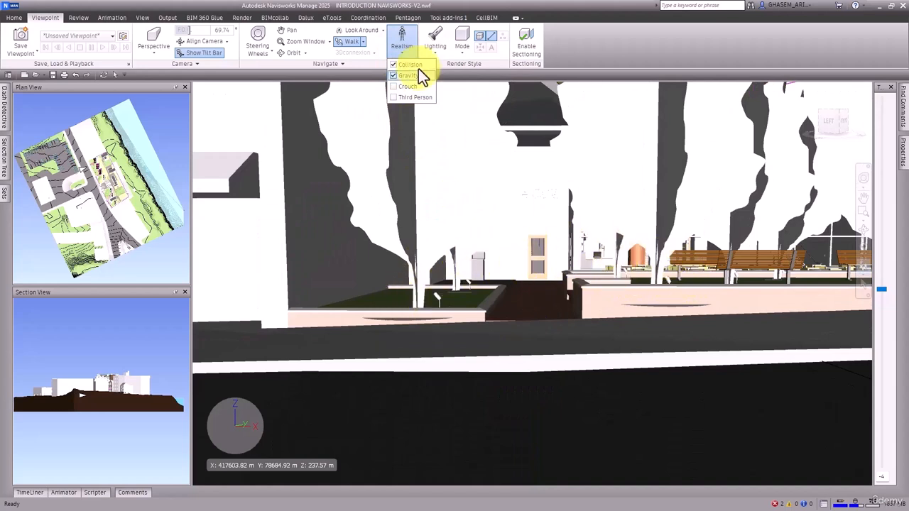
click(393, 96)
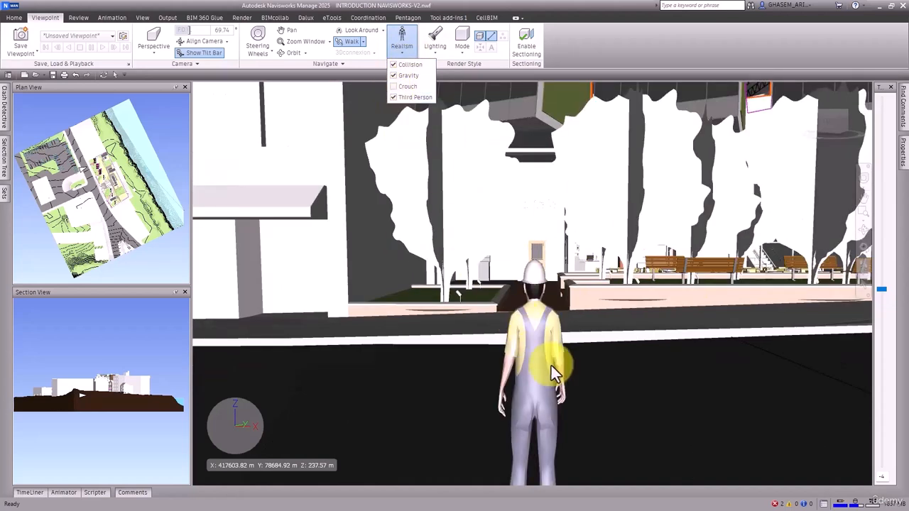
click(565, 349)
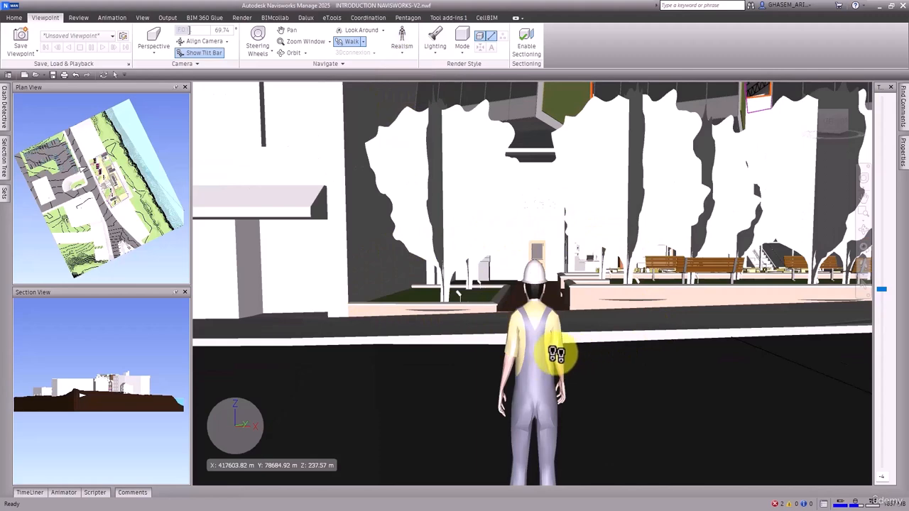
drag(555, 340, 539, 319)
middle_drag(539, 320, 544, 268)
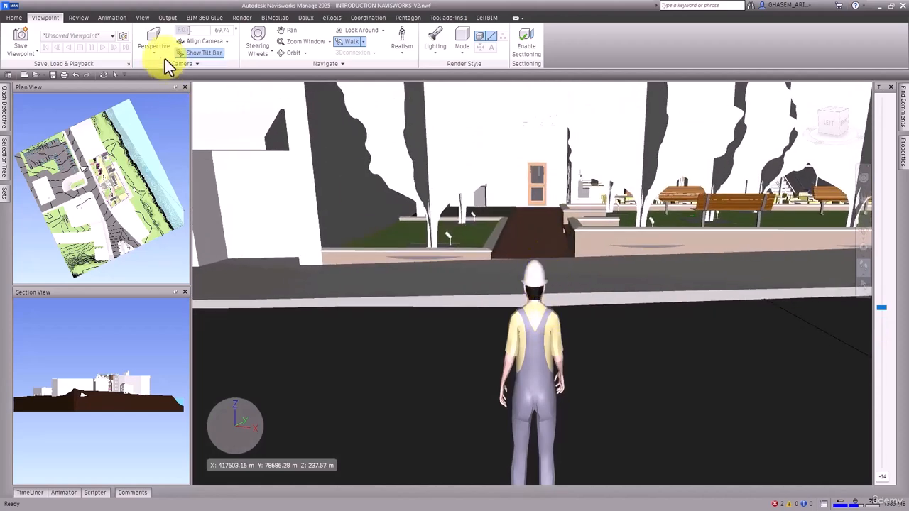
Step: Set the current viewpoint's eye offset to 0.5 m in the collision settings and walk the avatar a little forward
click(125, 36)
drag(422, 142, 269, 92)
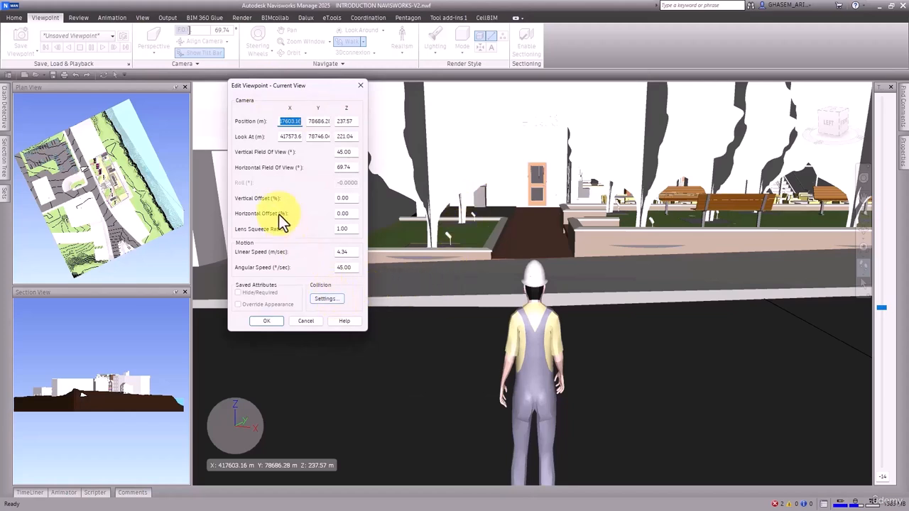
click(335, 299)
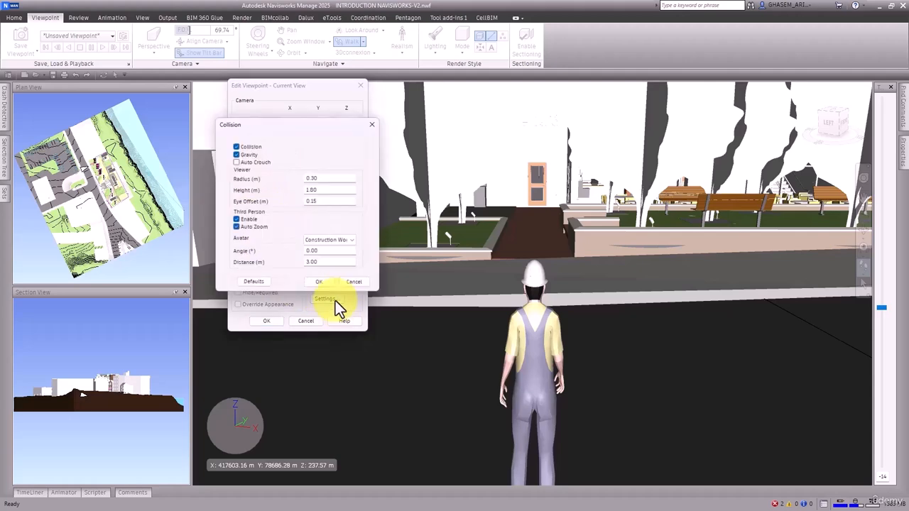
double_click(311, 201)
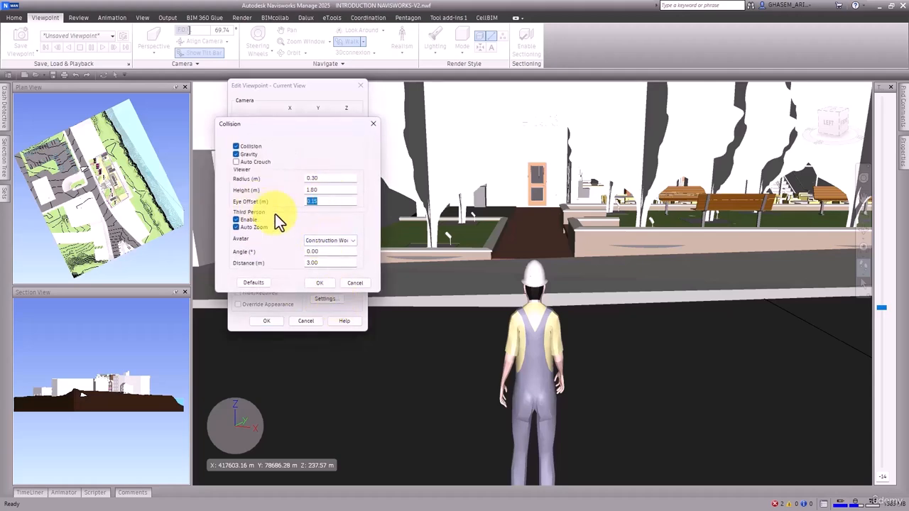
click(316, 284)
click(283, 320)
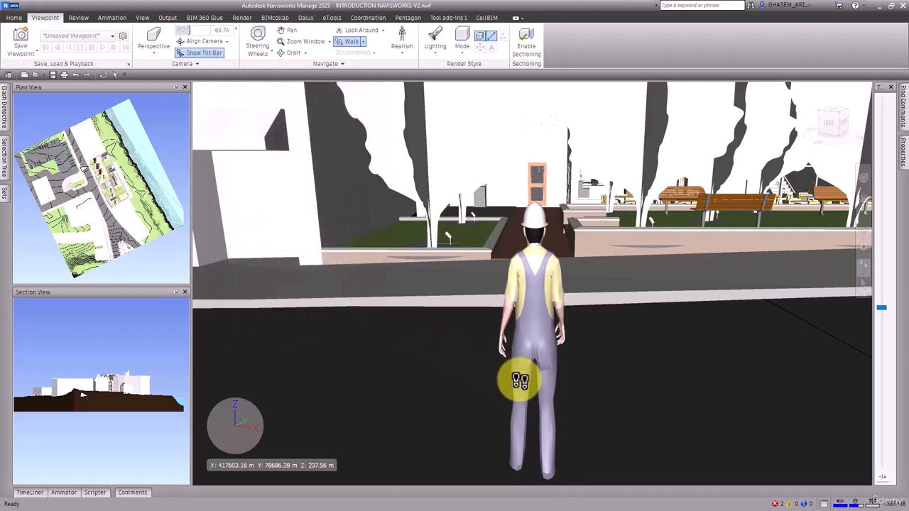
drag(519, 381, 524, 325)
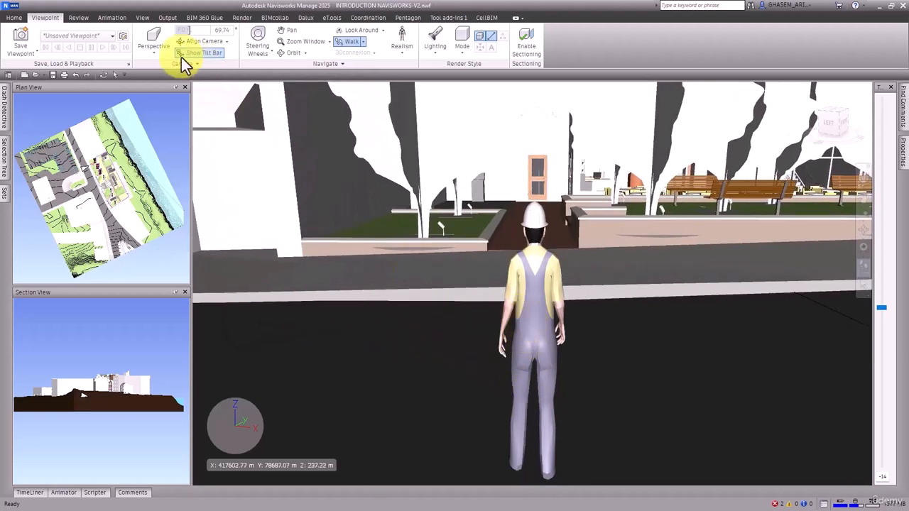
Step: Change the Third Person avatar to Collision Volume in the viewpoint's collision settings and walk it toward the building entrance
click(129, 64)
click(483, 348)
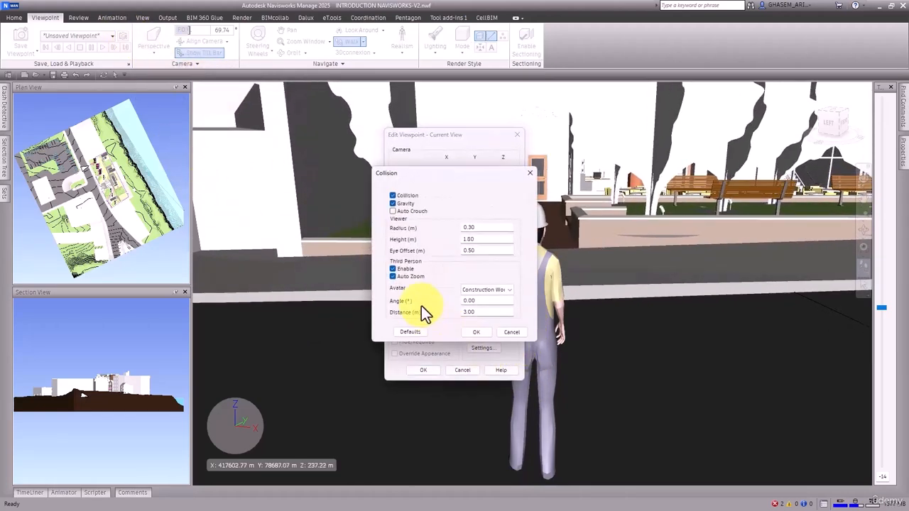
click(507, 294)
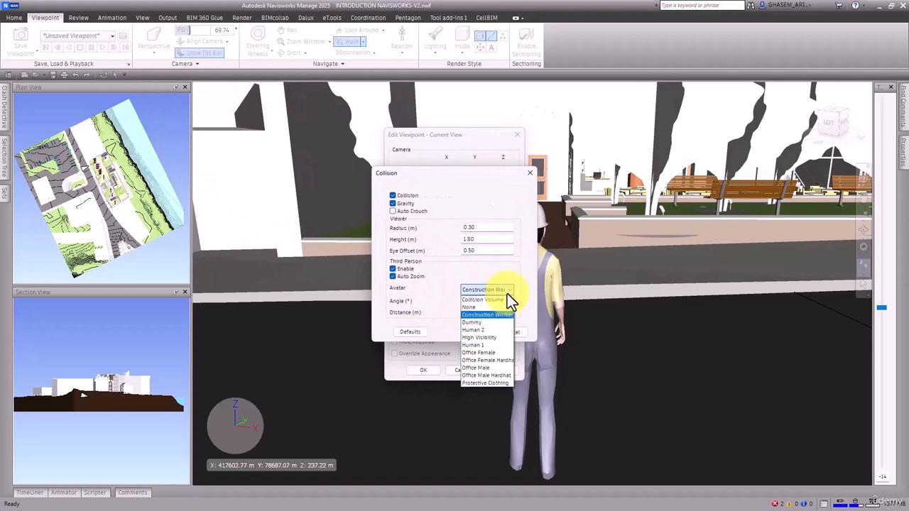
click(505, 300)
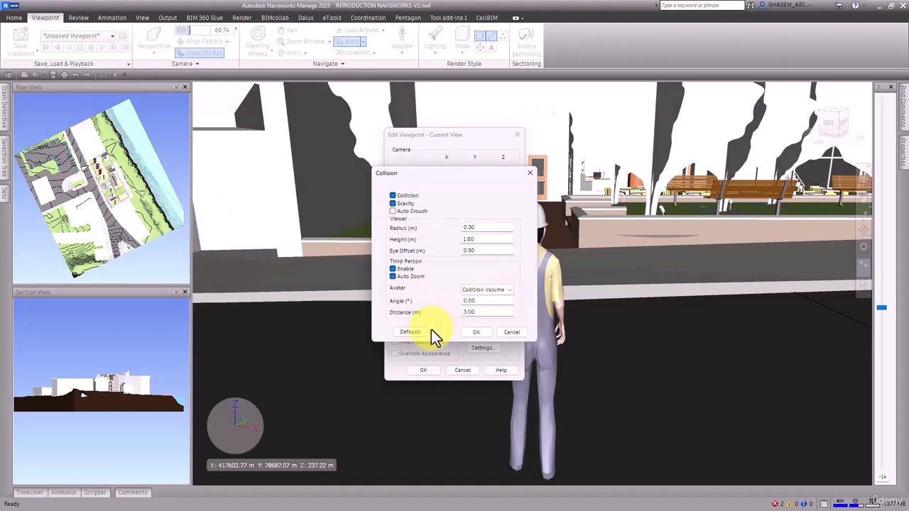
click(483, 331)
drag(537, 360, 308, 133)
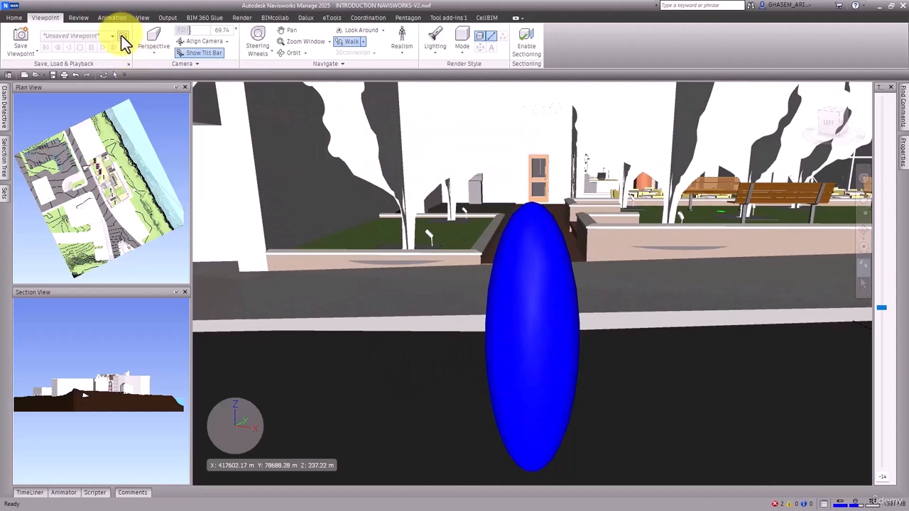
Step: Set the Third Person avatar to None in the viewpoint's collision settings, walk toward the building entrance, and check the Realism options
click(122, 37)
click(483, 347)
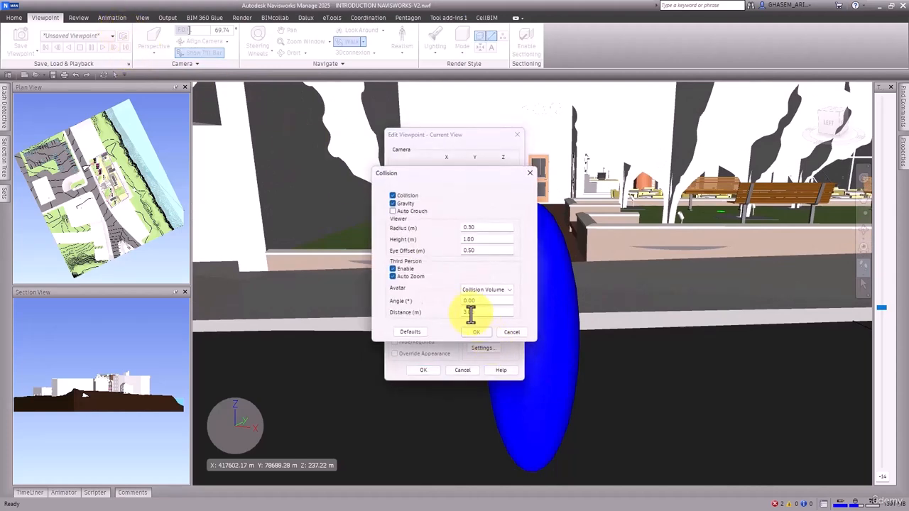
click(505, 290)
click(490, 307)
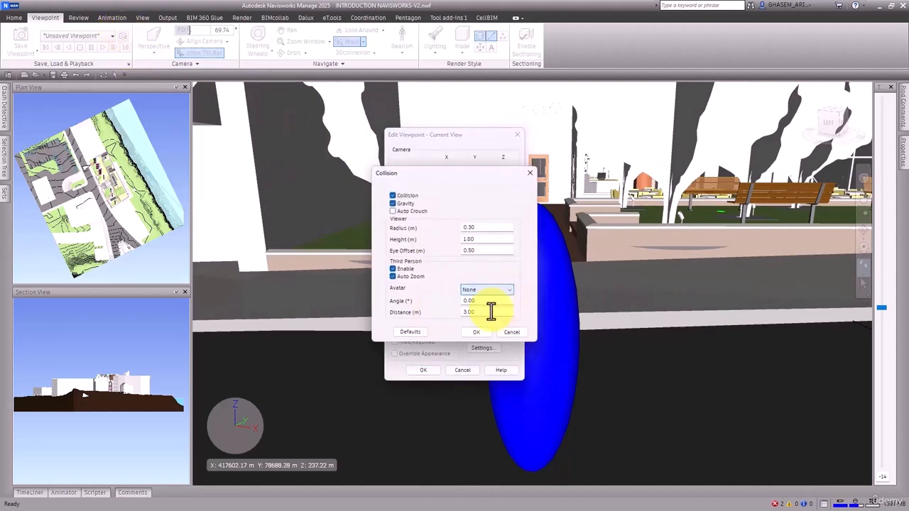
click(476, 333)
click(424, 370)
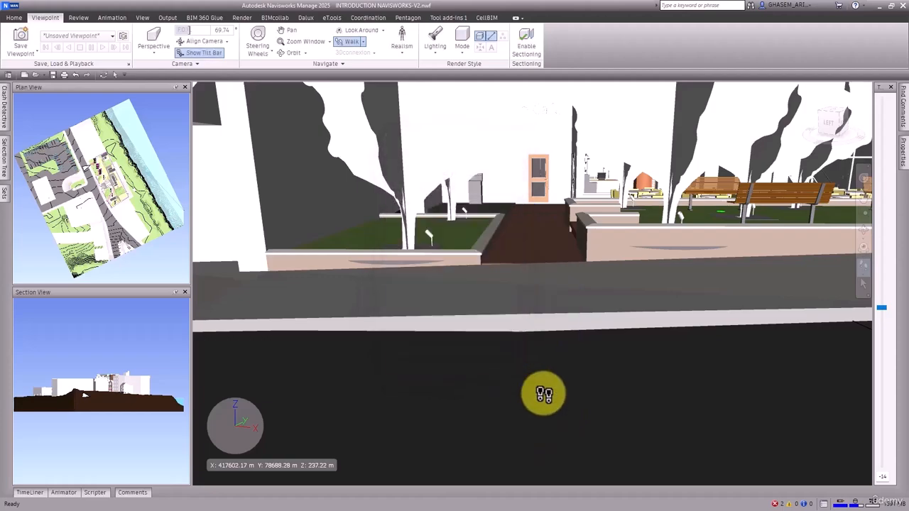
drag(544, 389, 538, 268)
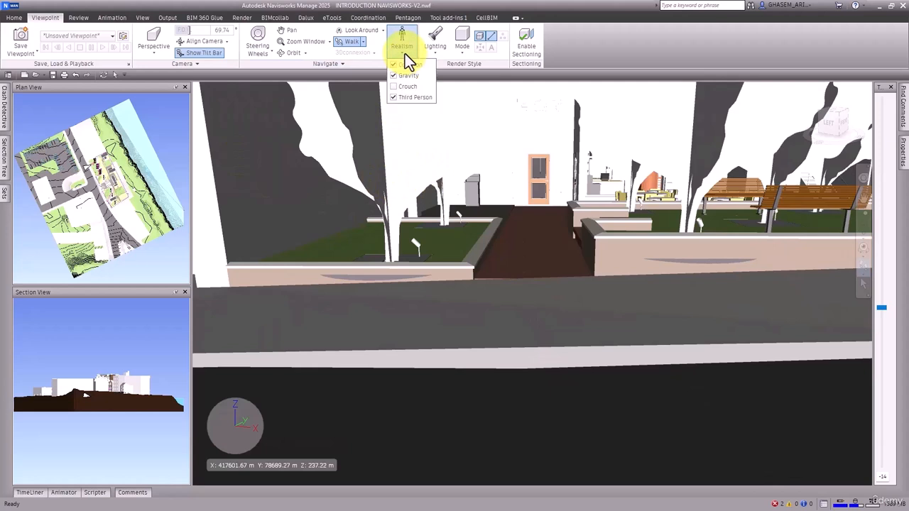
click(544, 72)
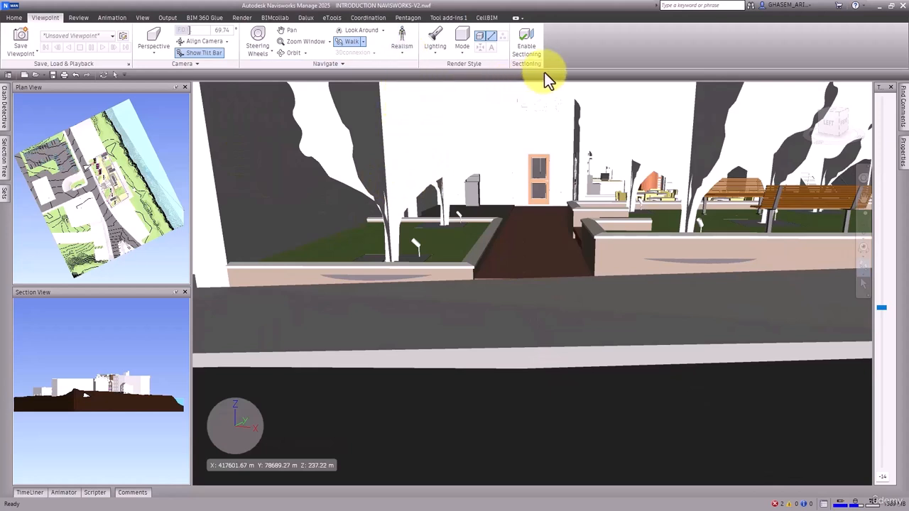
Step: Change the Third Person avatar from None to Construction Worker in the current viewpoint's collision settings
click(125, 36)
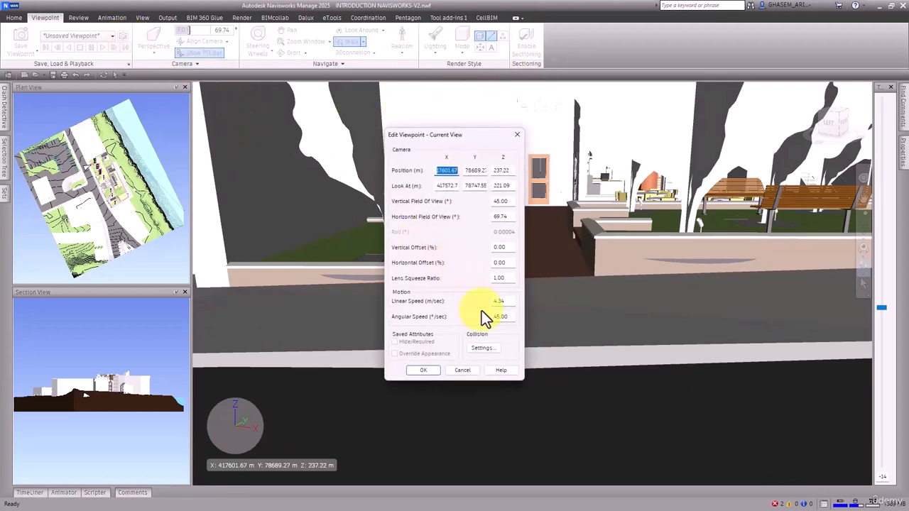
click(483, 348)
click(494, 289)
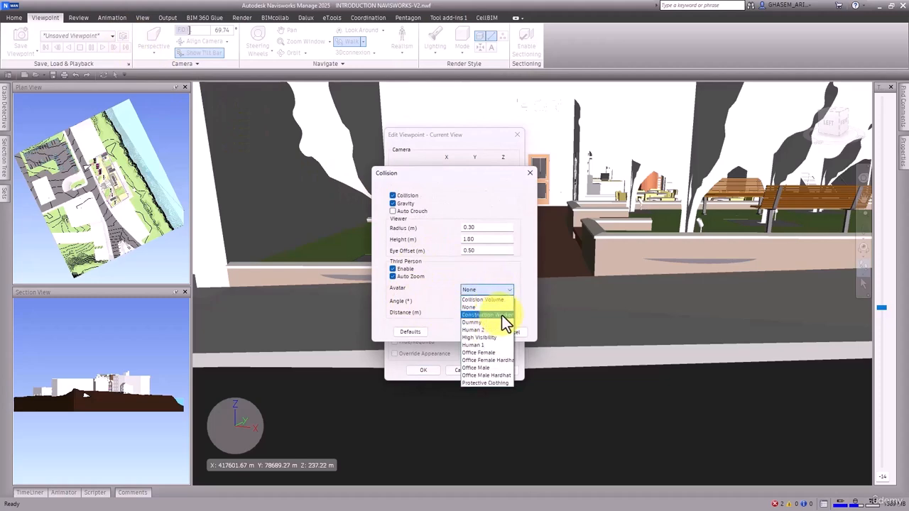
click(502, 314)
click(470, 330)
click(438, 371)
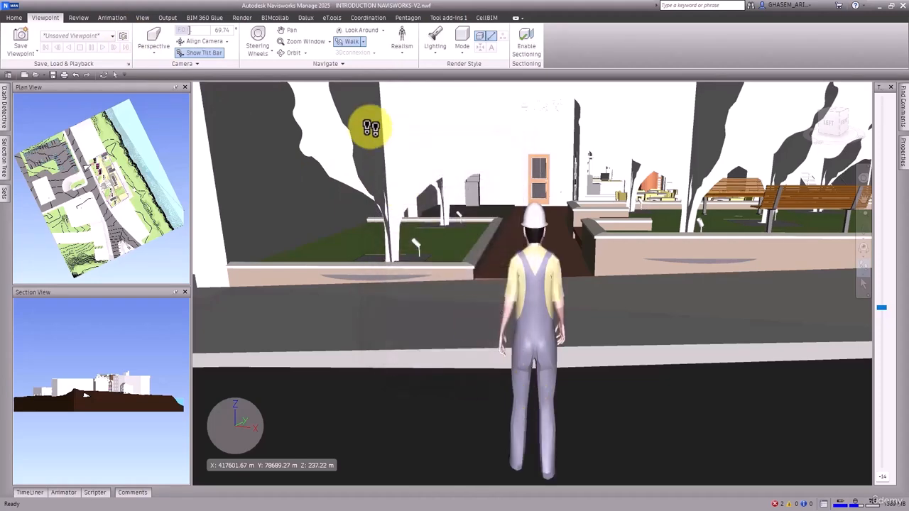
Step: Change the Third Person avatar to Office Male in the current viewpoint's collision settings
click(122, 36)
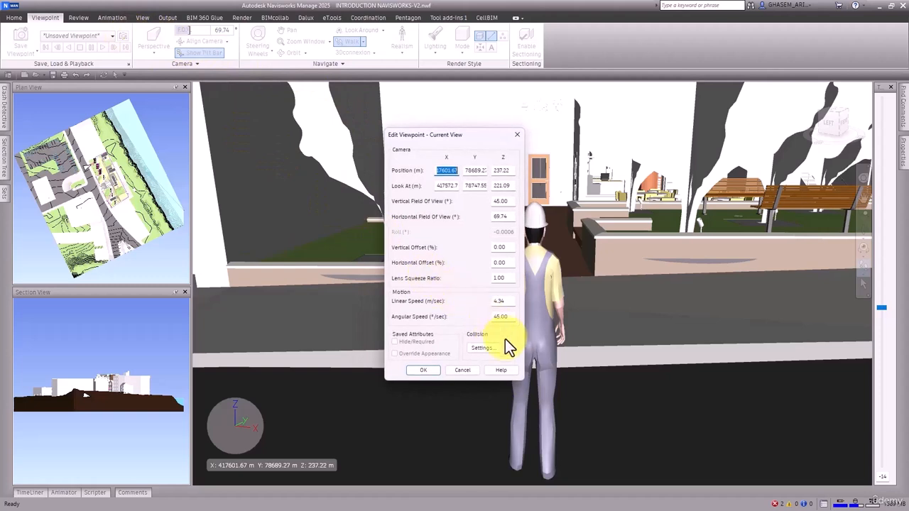
click(487, 347)
click(489, 290)
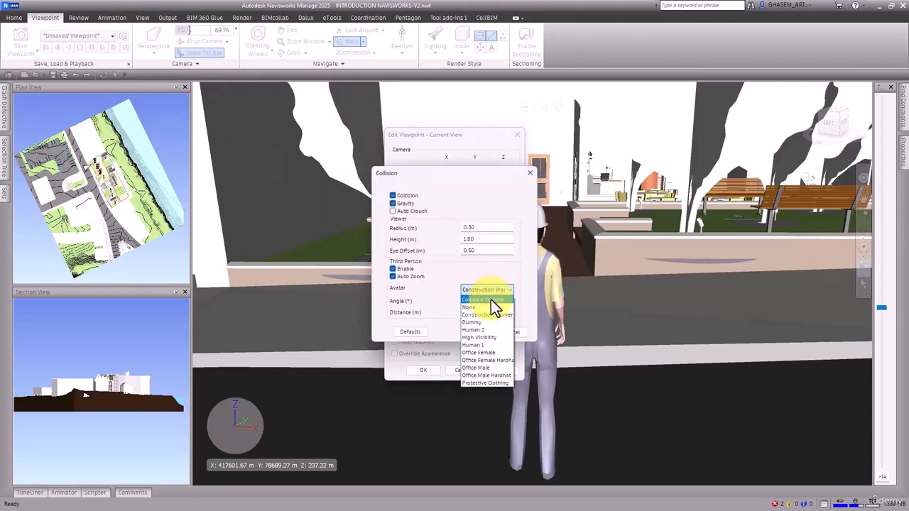
click(498, 367)
click(481, 332)
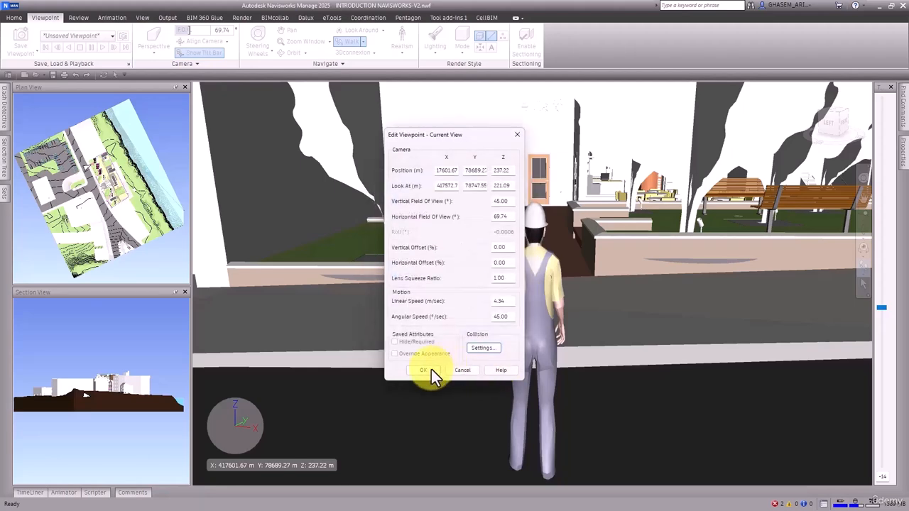
click(426, 370)
Step: Change the Third Person avatar to Office Female in the current viewpoint's collision settings
click(125, 36)
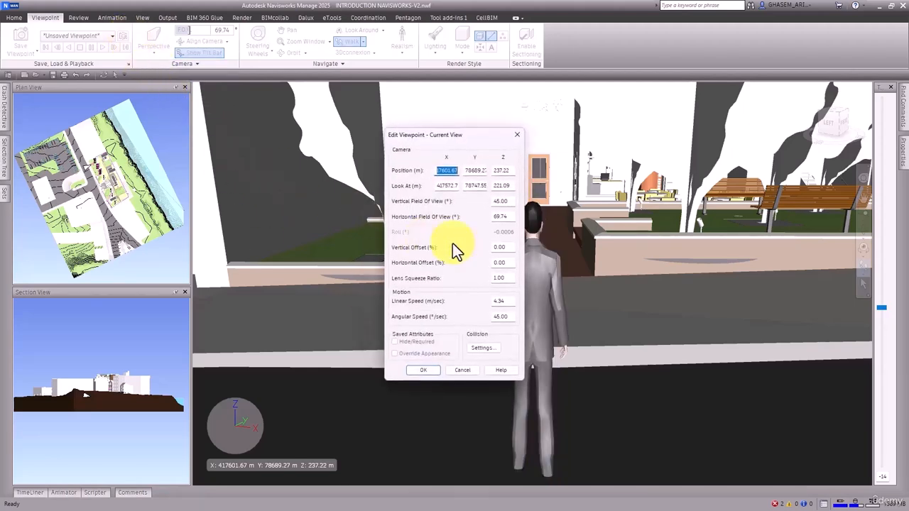
click(492, 346)
click(484, 289)
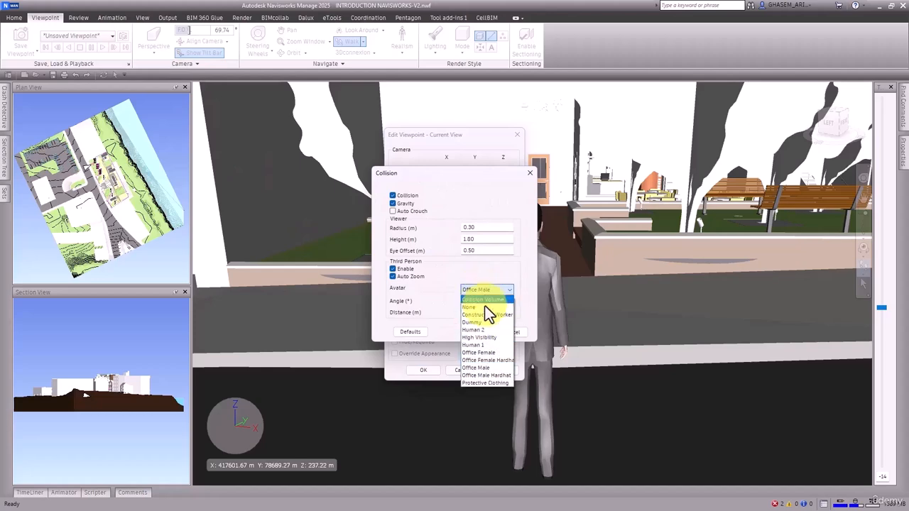
click(497, 353)
click(474, 332)
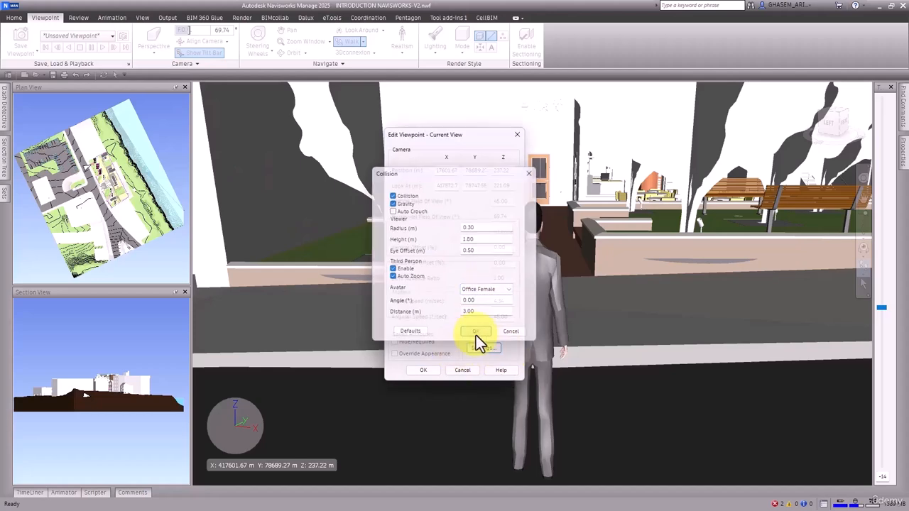
click(433, 370)
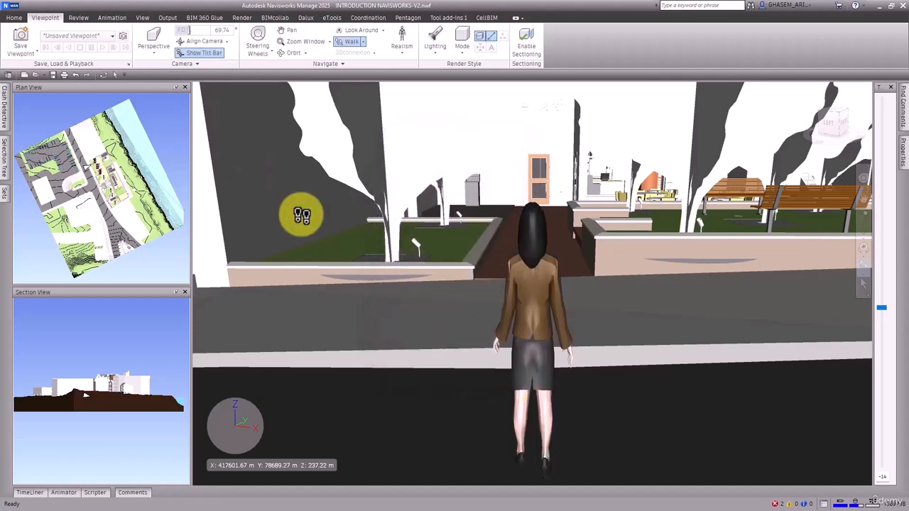
Step: Switch the Third Person avatar back to Construction Worker in the collision settings and move the avatar slightly in front of the building
click(125, 37)
click(493, 348)
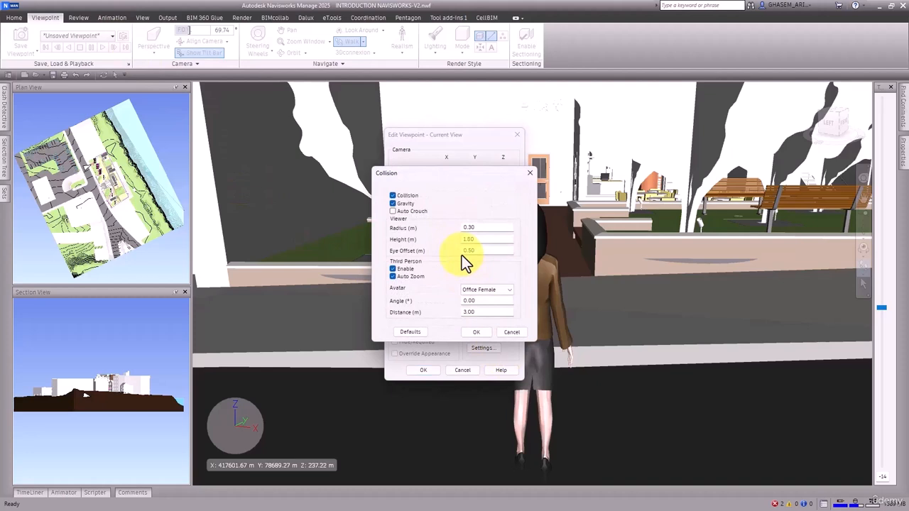
click(501, 292)
click(500, 314)
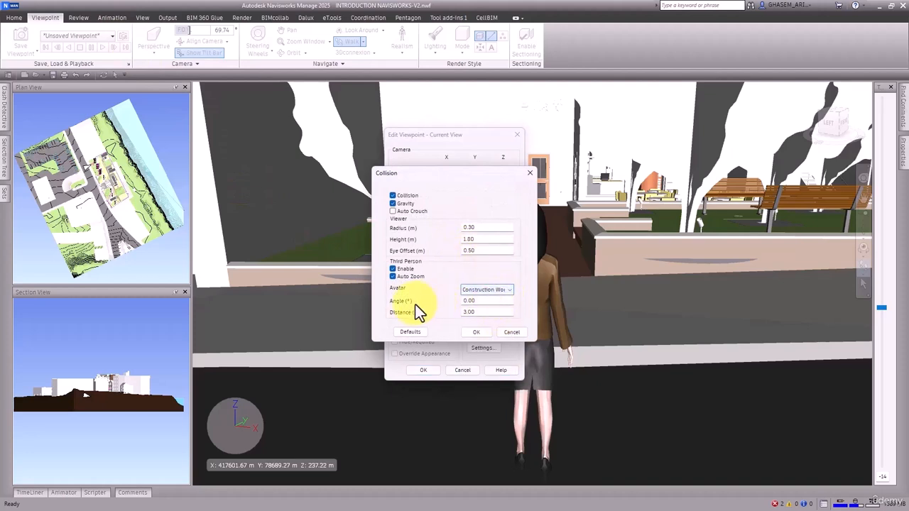
click(475, 332)
click(423, 370)
drag(544, 365, 391, 339)
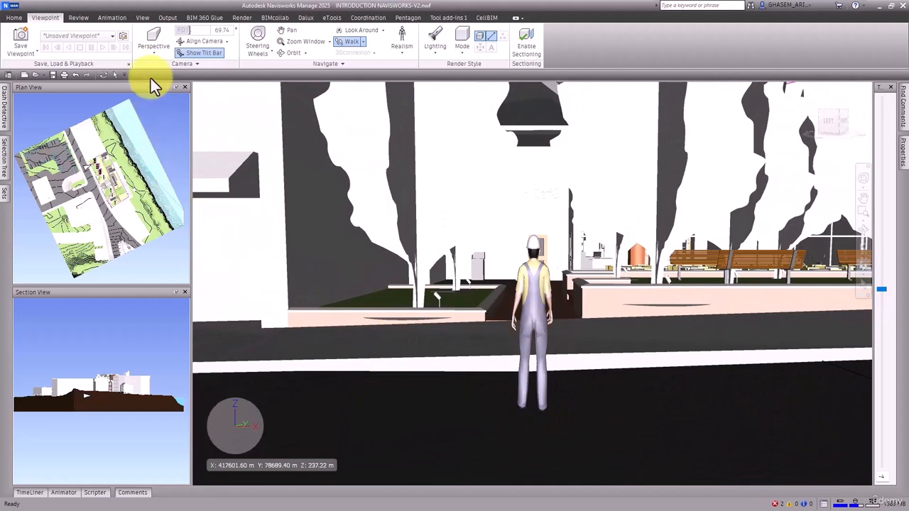
Step: Set the Third Person distance to 0.1 m in the viewpoint's collision settings and turn the walking view in front of the entrance
click(127, 38)
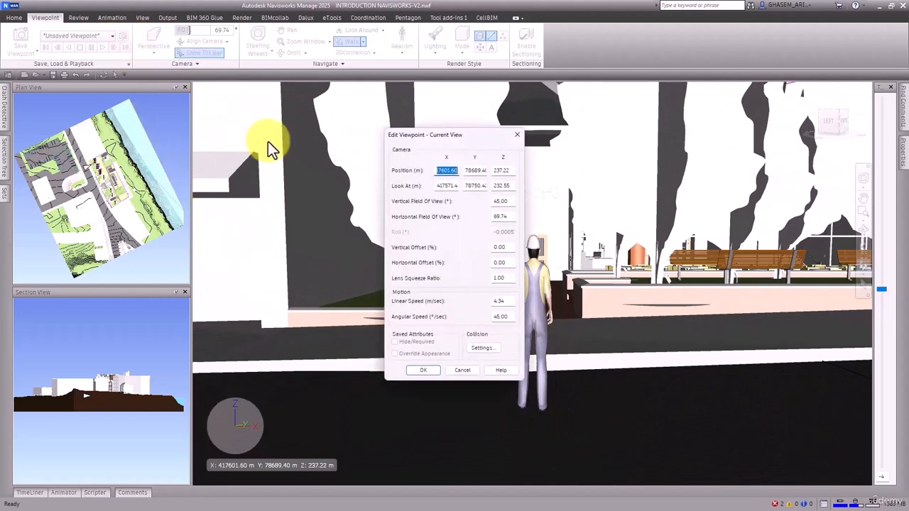
click(482, 348)
drag(474, 312, 402, 316)
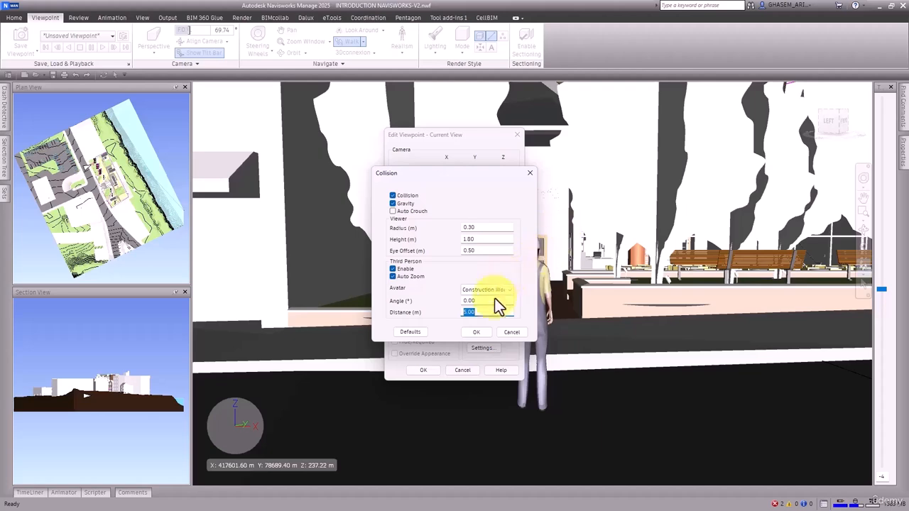
click(476, 333)
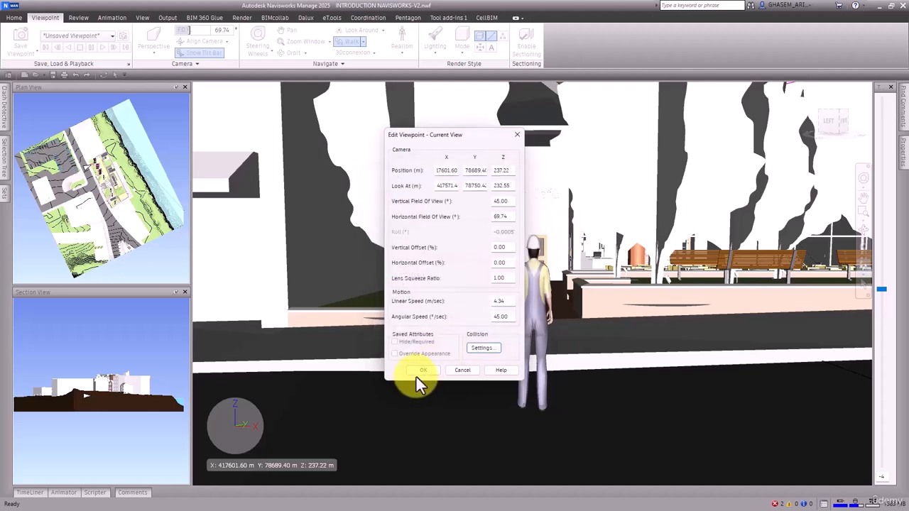
click(422, 371)
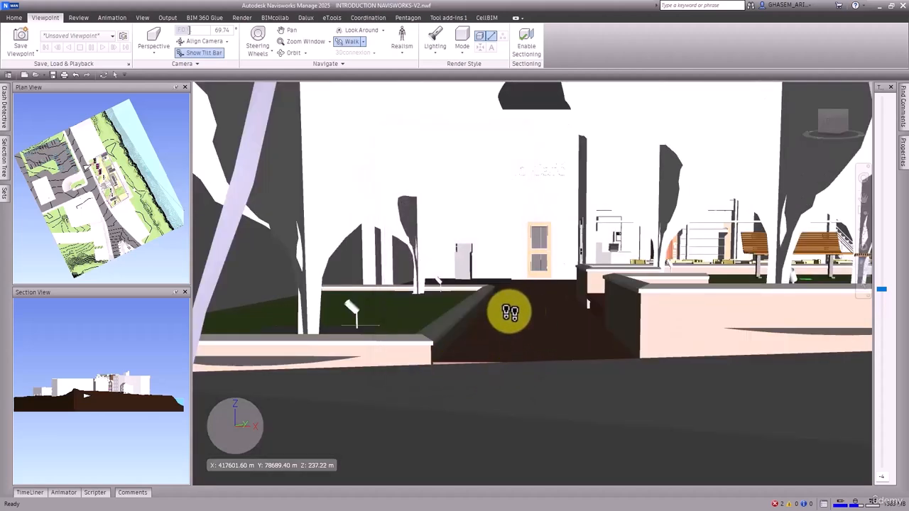
drag(509, 315, 307, 190)
Step: Adjust the Third Person distance again in the collision settings and walk the avatar along the path to the café door
click(129, 64)
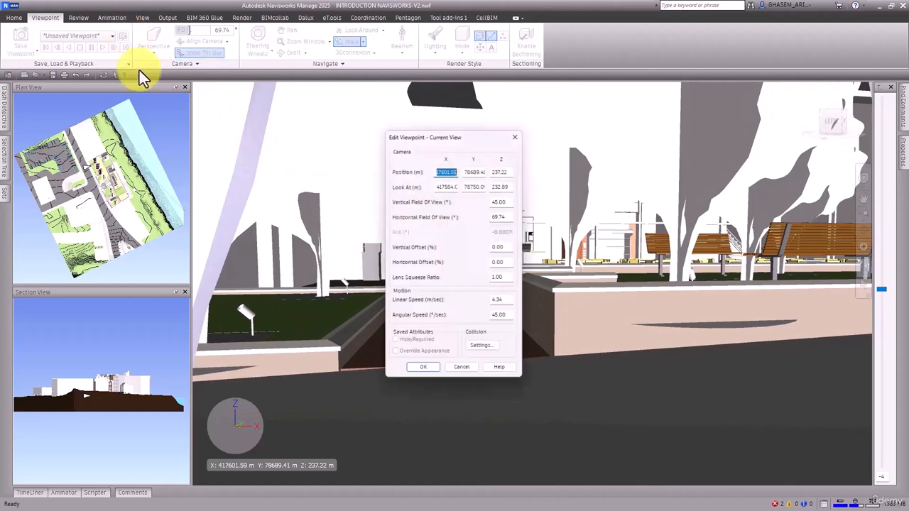
click(476, 348)
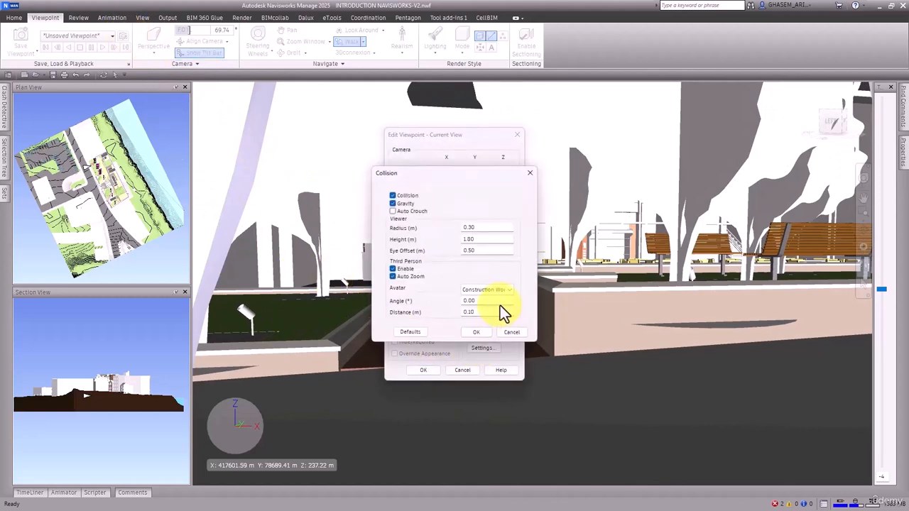
click(473, 332)
click(423, 370)
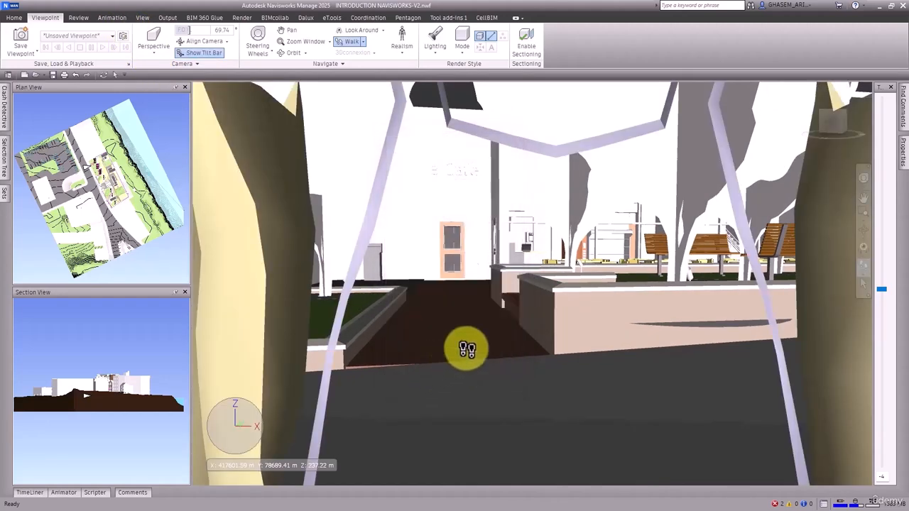
drag(575, 367, 540, 190)
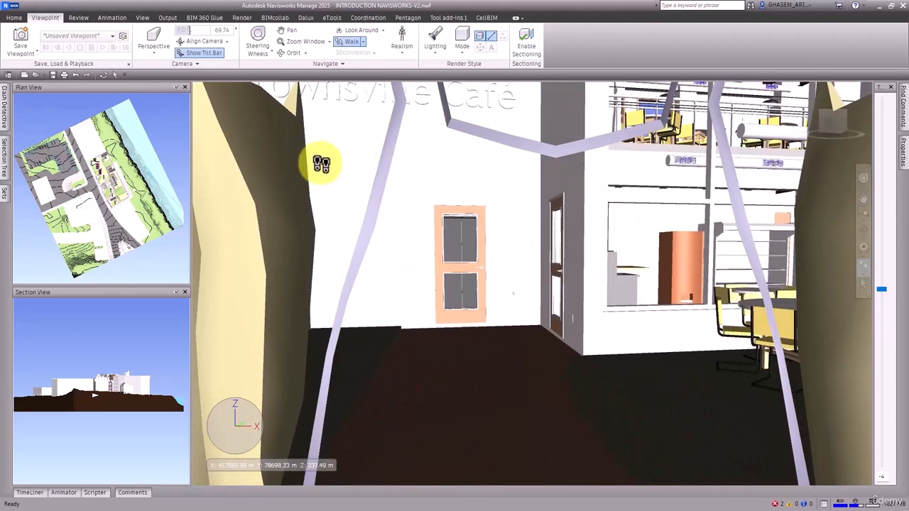
Step: Set the Third Person distance to 0.3 m in the current viewpoint's collision settings
click(122, 36)
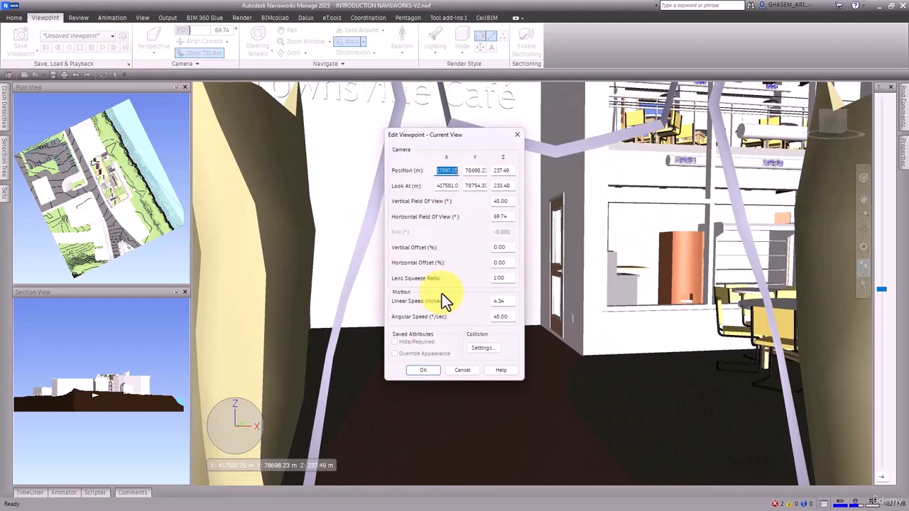
click(482, 349)
double_click(485, 313)
key(BackSpace)
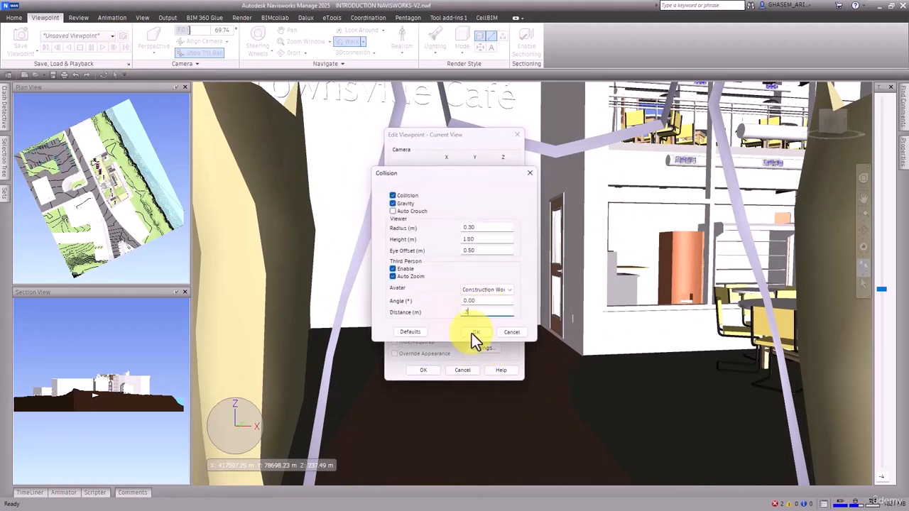
text(3)
click(472, 332)
click(423, 370)
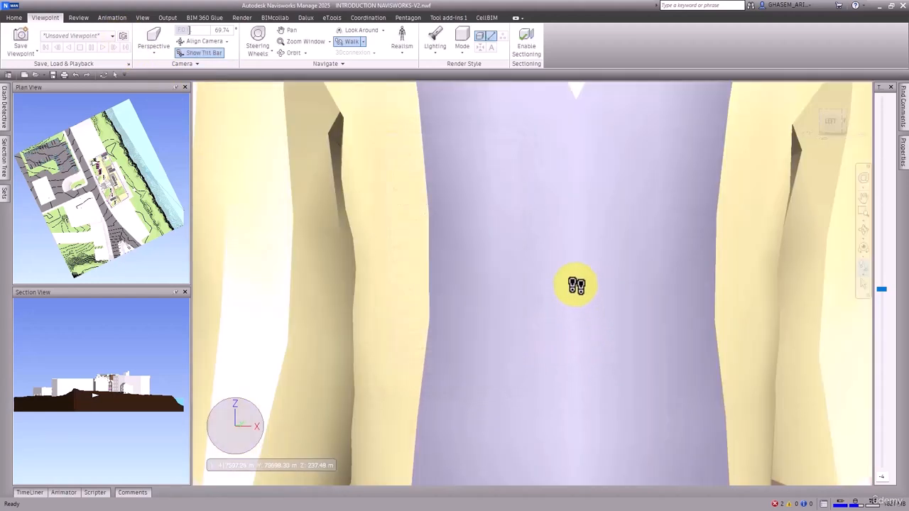
Step: Increase the Third Person distance to 1 m in the current viewpoint's collision settings
click(122, 37)
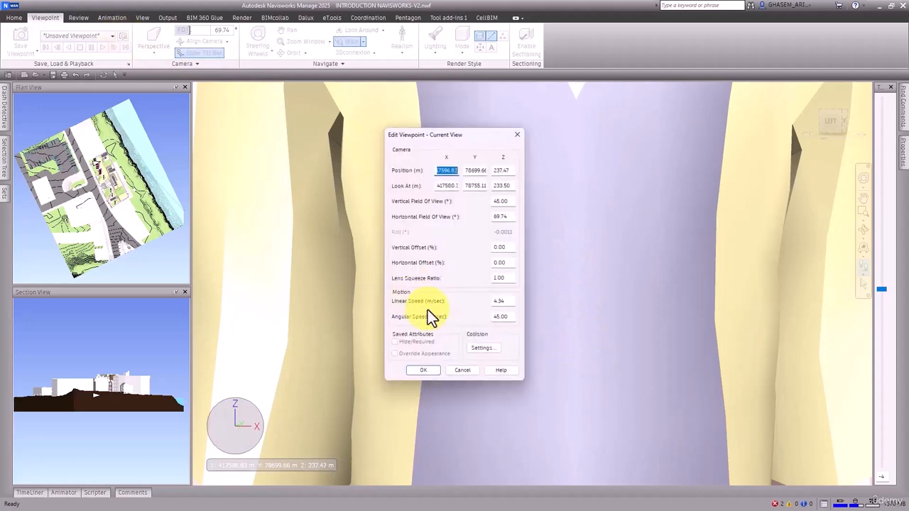
click(483, 348)
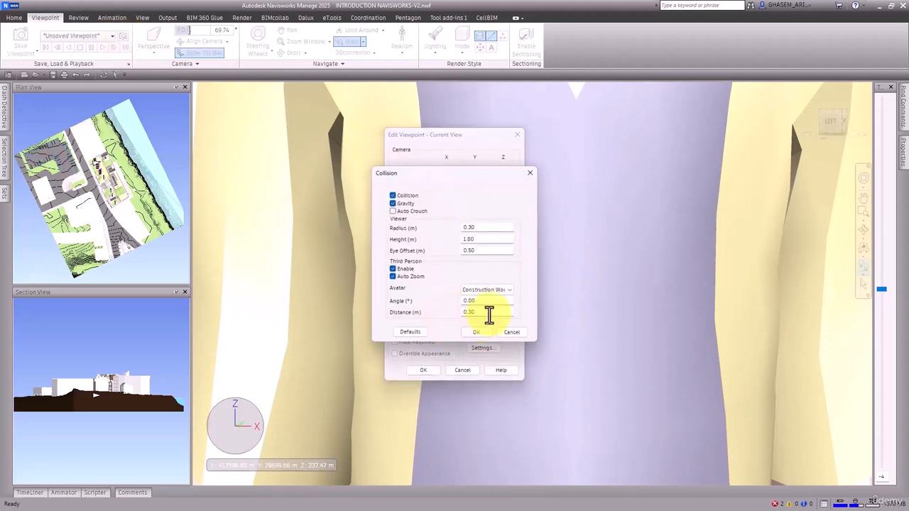
click(475, 332)
click(423, 370)
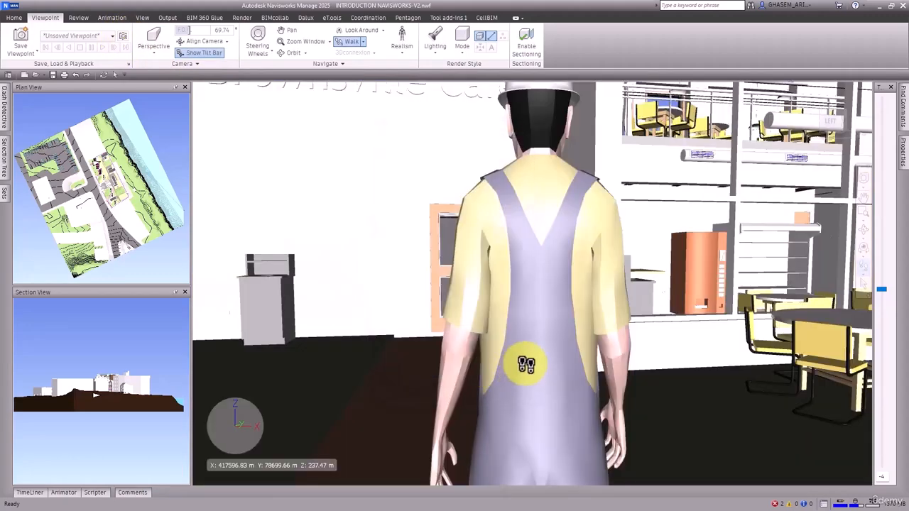
Step: Set the Third Person distance to 3 m and the angle to 45° in the current viewpoint's collision settings
click(122, 36)
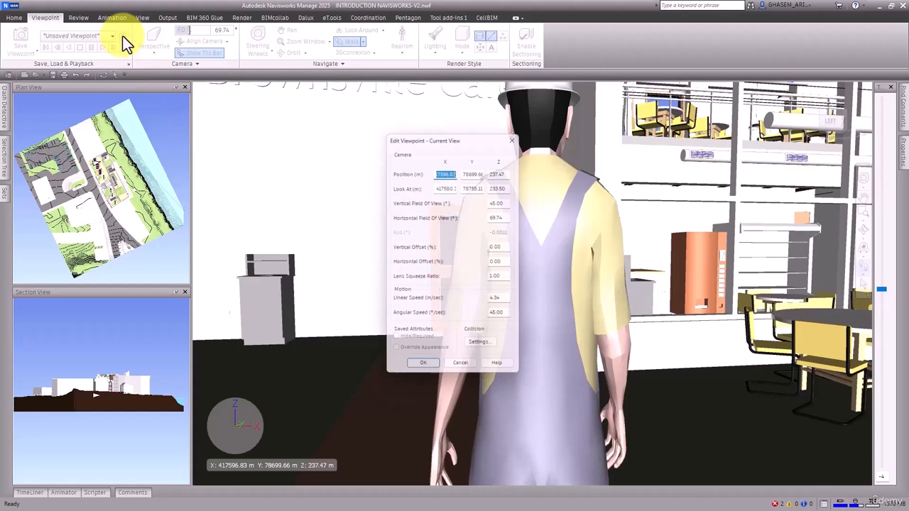
click(481, 347)
double_click(481, 313)
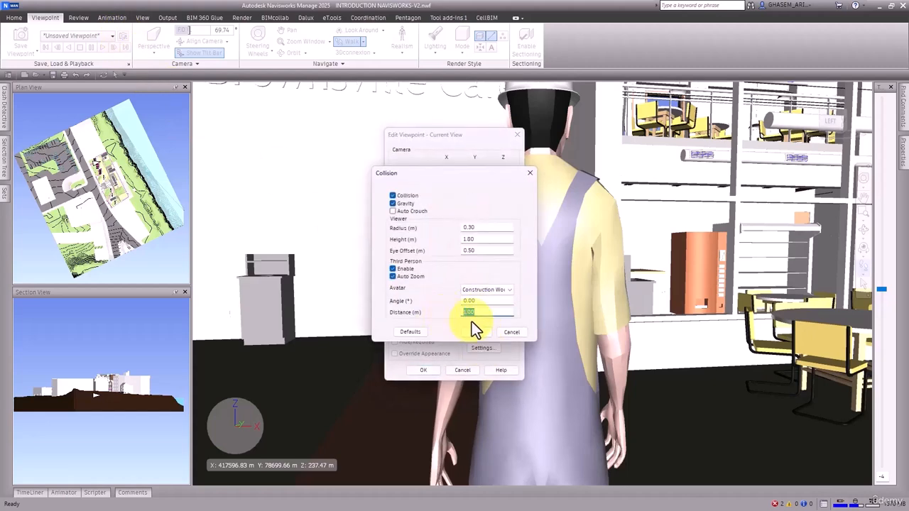
text(3)
double_click(487, 301)
text(45)
click(474, 332)
click(434, 372)
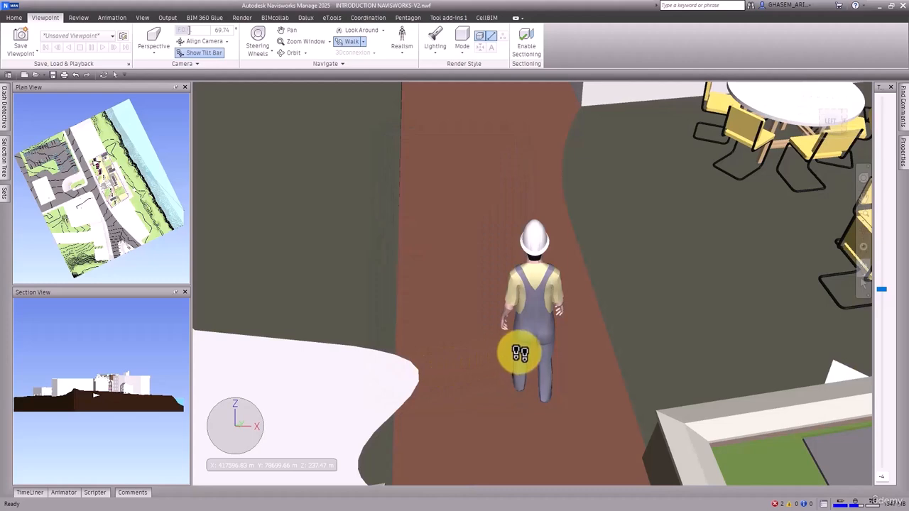
Step: Set the Third Person angle to 0° in the current viewpoint's collision settings
drag(520, 353, 540, 408)
click(122, 36)
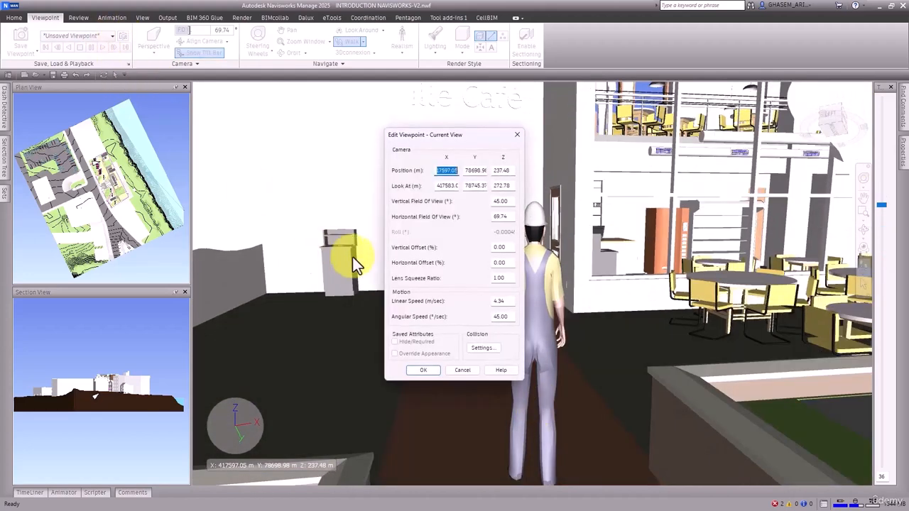
click(480, 348)
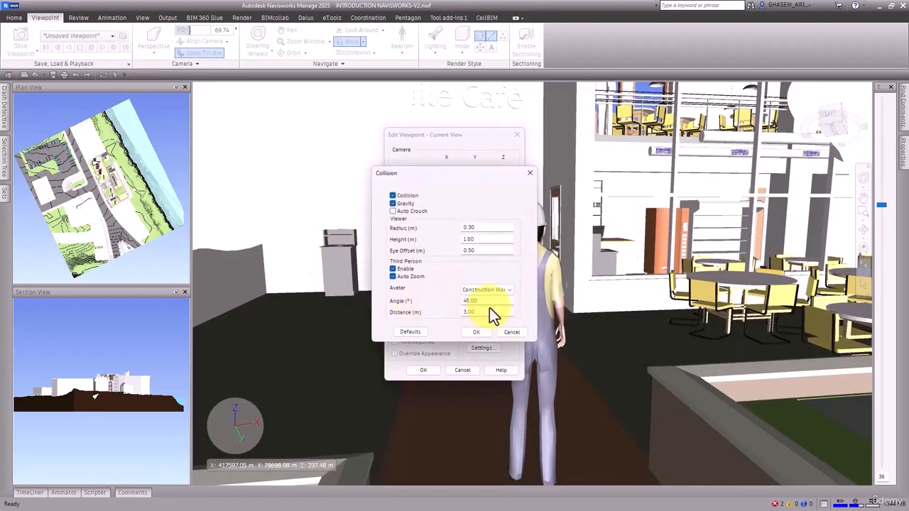
double_click(486, 301)
text(0)
click(474, 331)
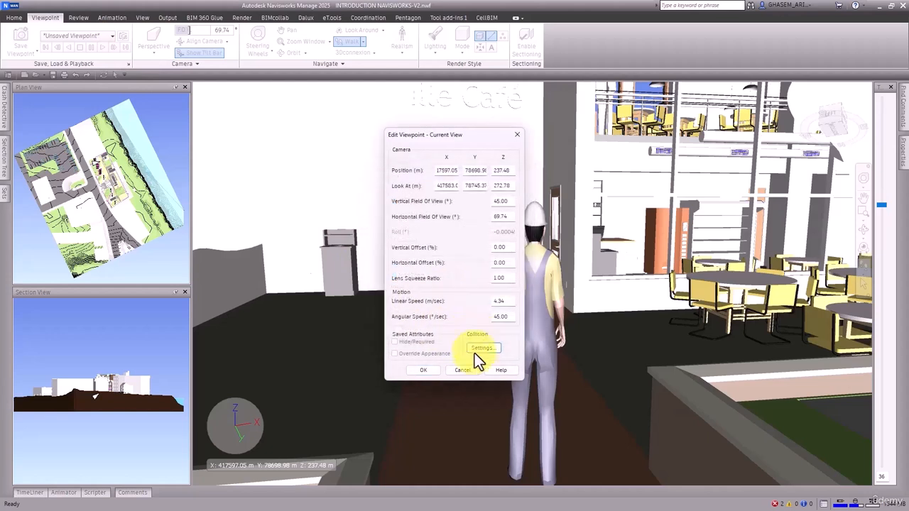
Step: Restore the default collision settings, re-enable Collision, Gravity and Third Person, and apply them to the current viewpoint
click(486, 348)
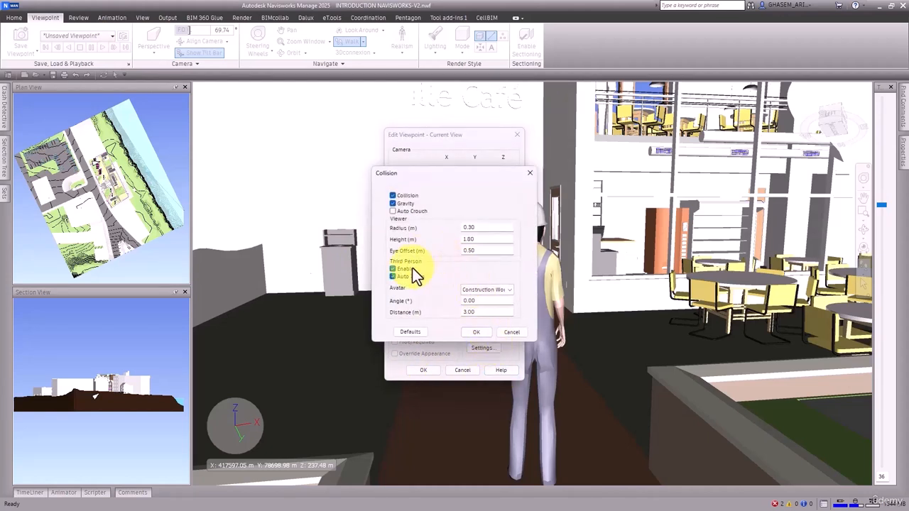
click(417, 333)
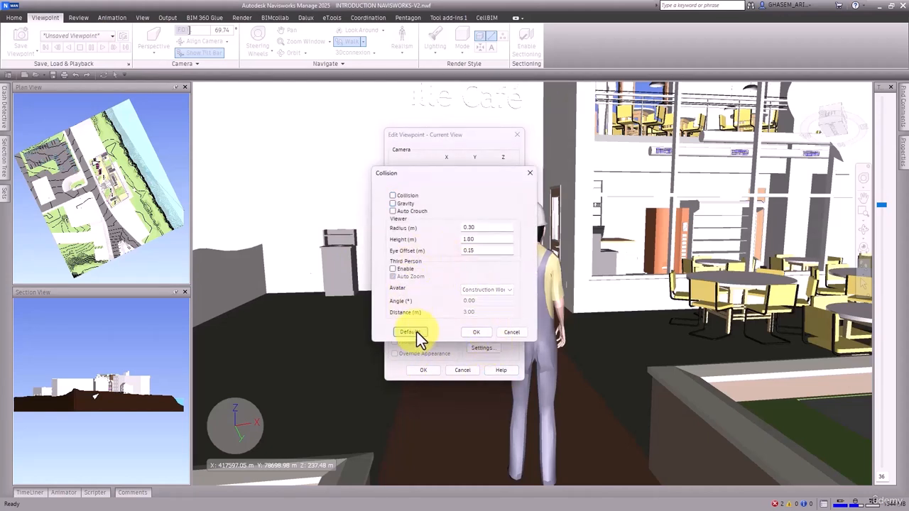
click(395, 204)
click(394, 270)
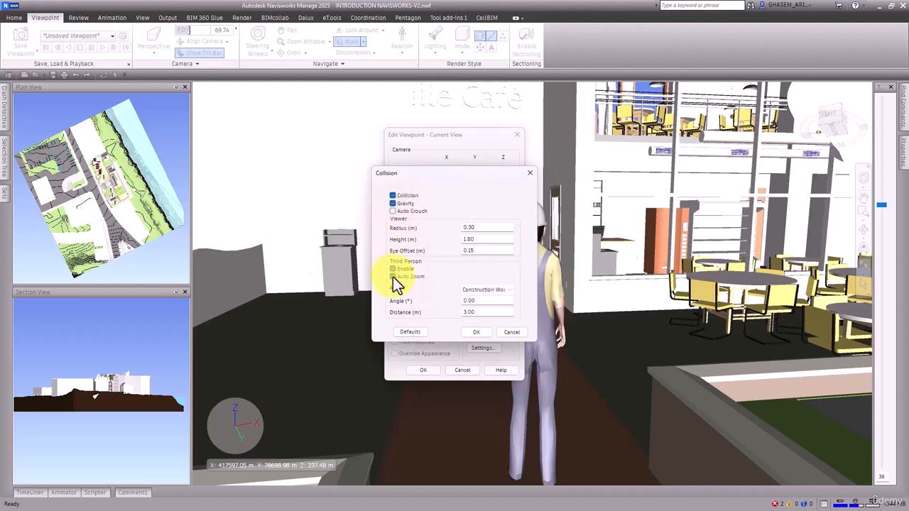
click(477, 331)
click(423, 370)
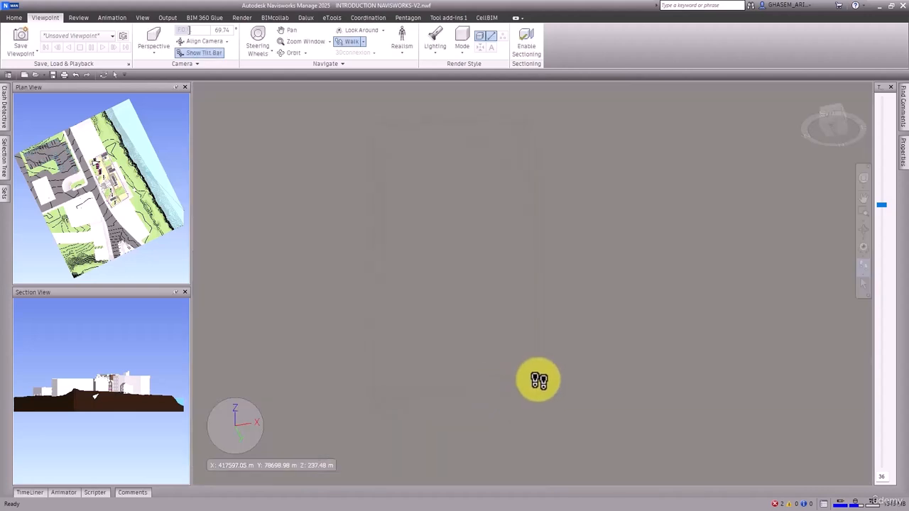
Step: Turn off Gravity and Collision and walk the avatar backwards out of the obstructing geometry into the parking area
drag(523, 259, 517, 496)
click(402, 50)
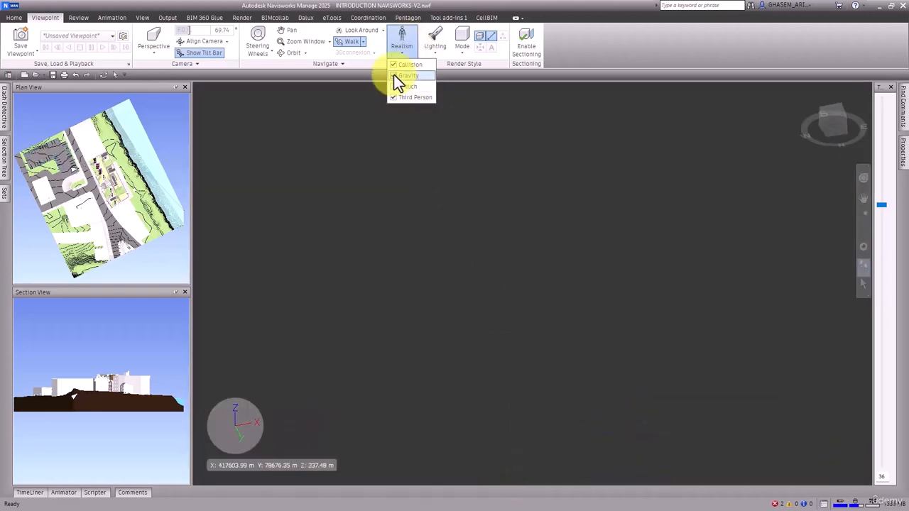
click(395, 75)
drag(507, 203, 523, 376)
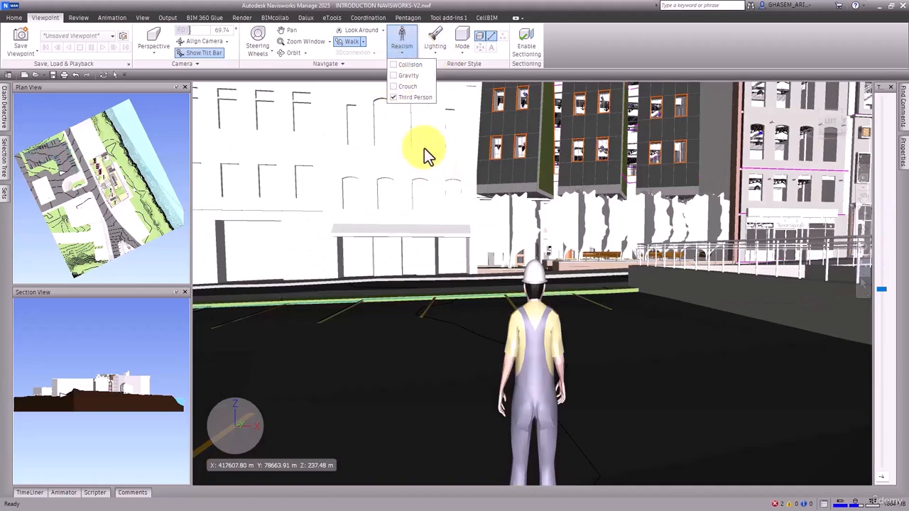
Step: Turn Collision back on and walk the avatar forward across the parking area towards the building
click(392, 67)
drag(509, 364, 523, 211)
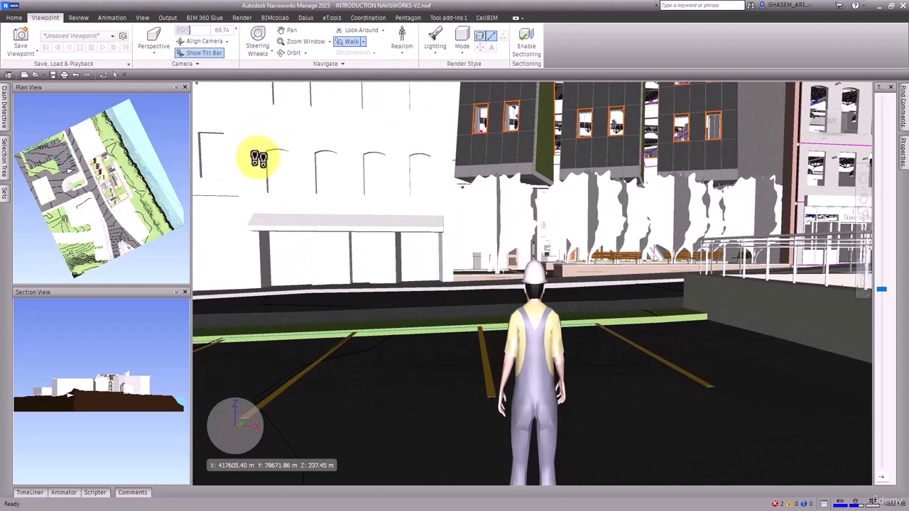